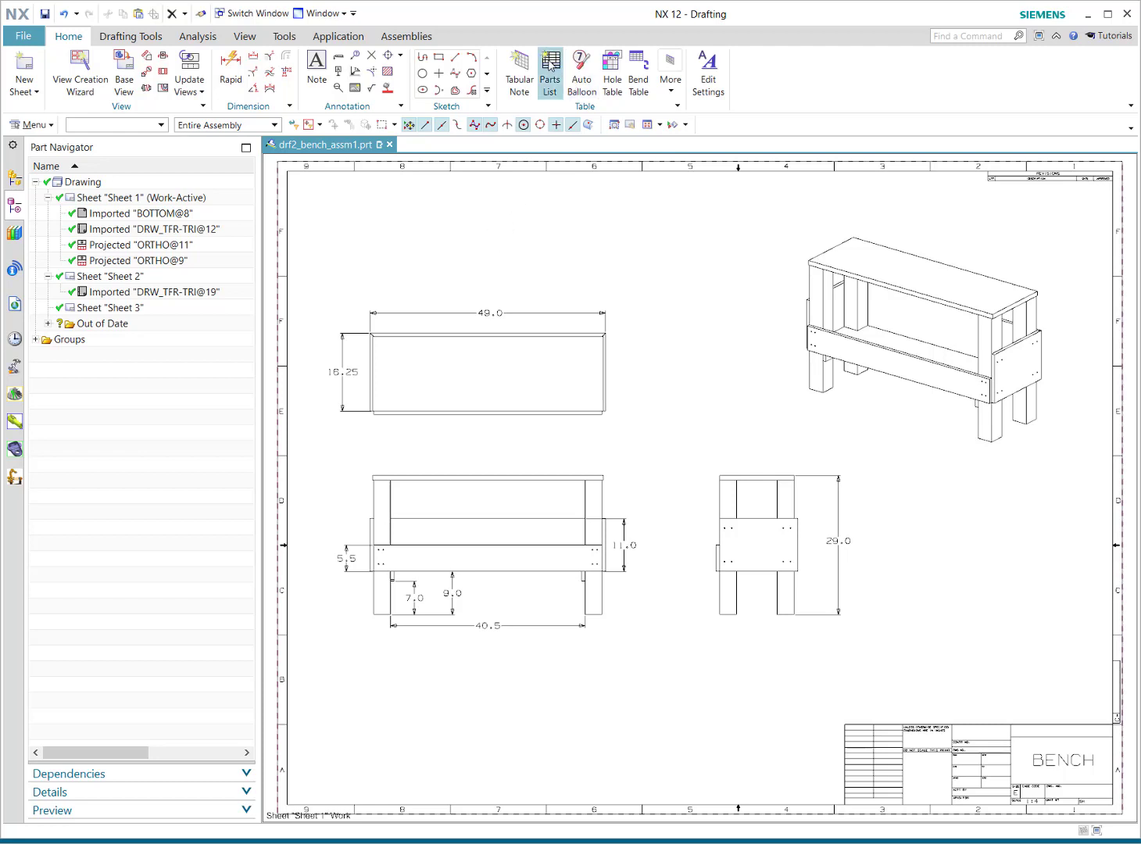
- Place a parts list of the eight bench parts above Sheet 1's top view and zoom in on it
{"action": "left_click", "coordinate": [551, 64]}
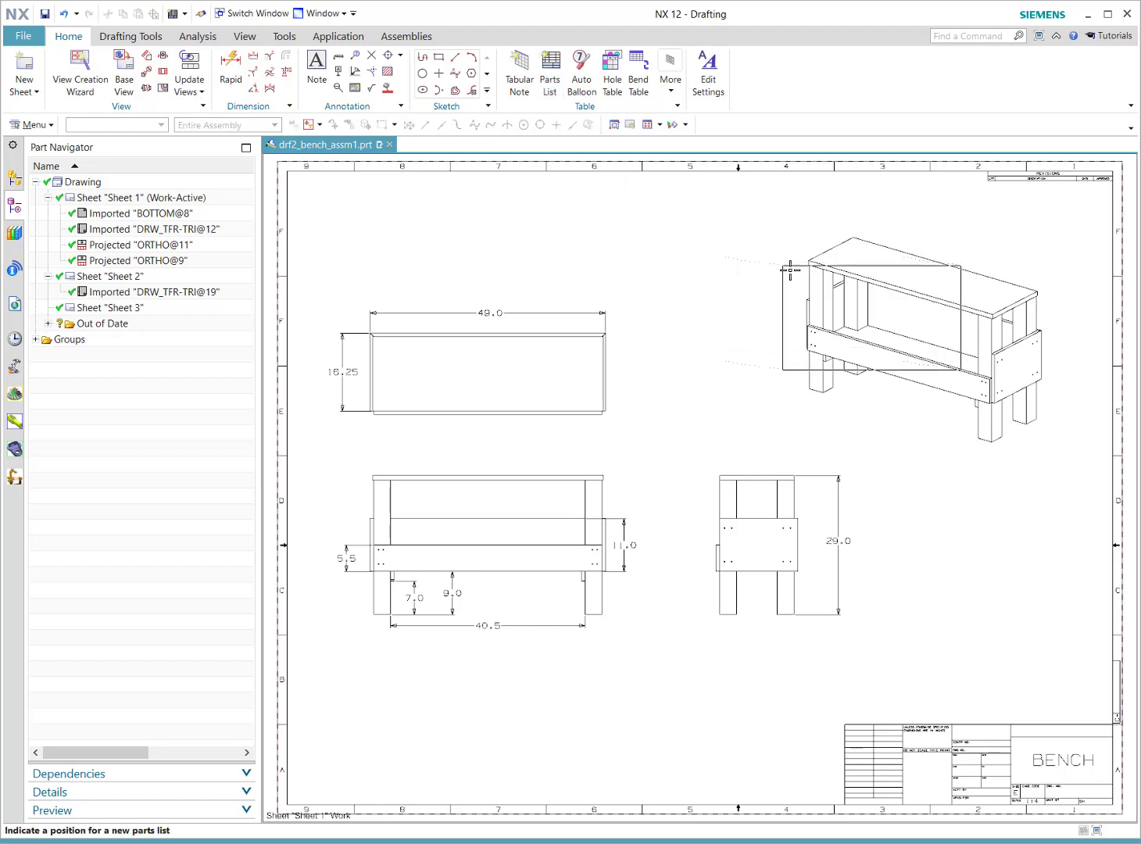
{"action": "left_click", "coordinate": [564, 203]}
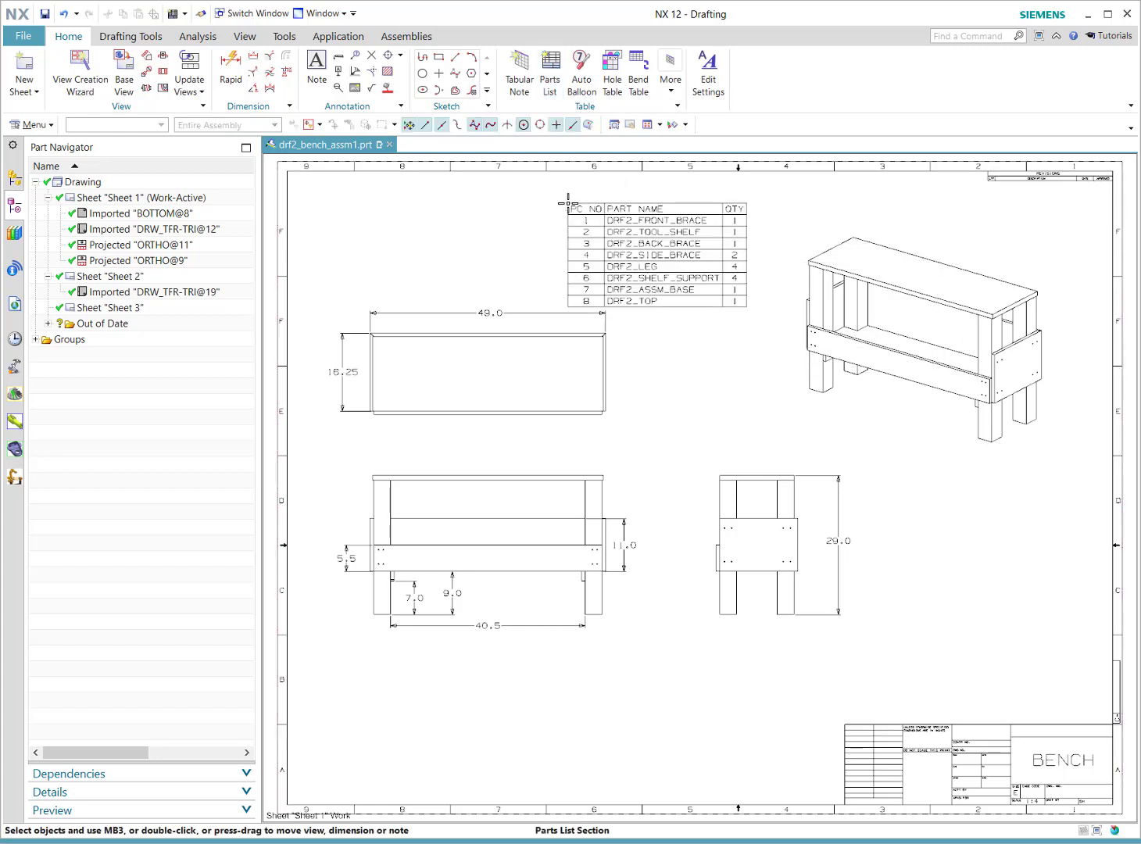
{"action": "scroll", "coordinate": [538, 215], "scroll_direction": "up", "scroll_amount": 1}
{"action": "scroll", "coordinate": [538, 216], "scroll_direction": "up", "scroll_amount": 1}
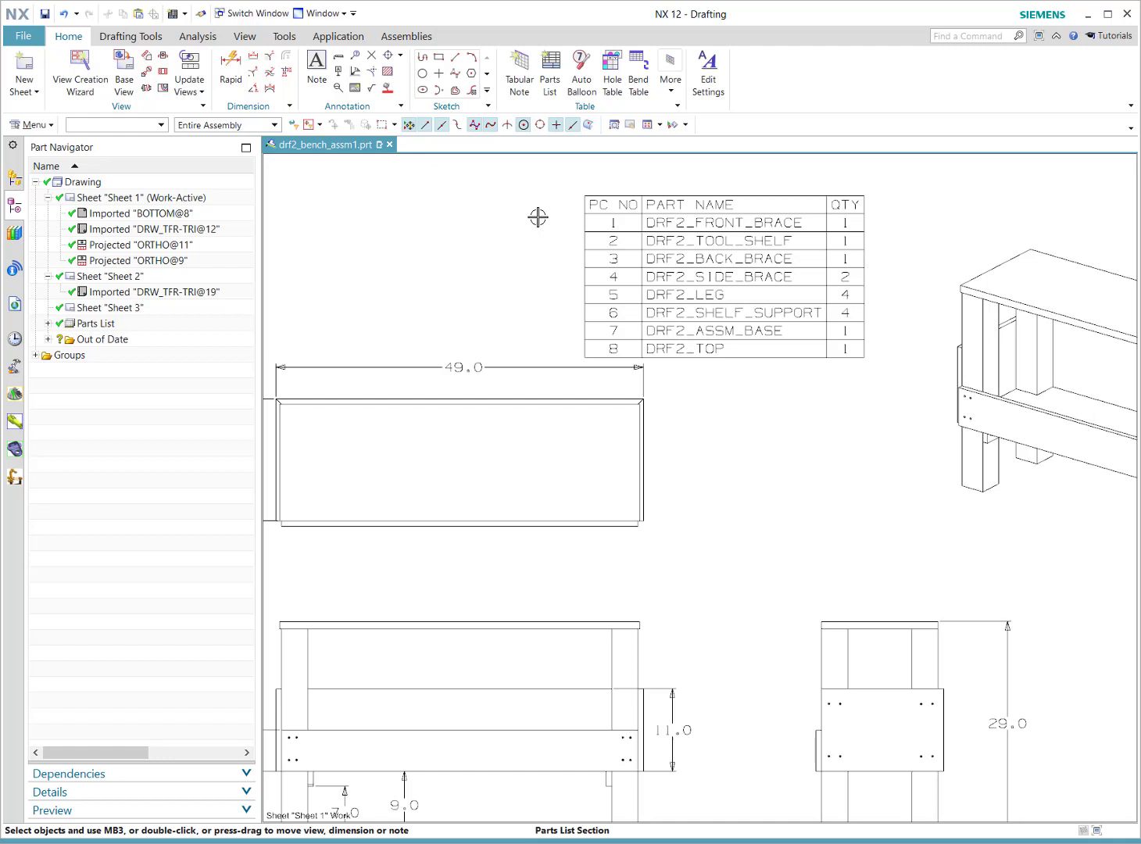
{"action": "scroll", "coordinate": [743, 196], "scroll_direction": "up", "scroll_amount": 2}
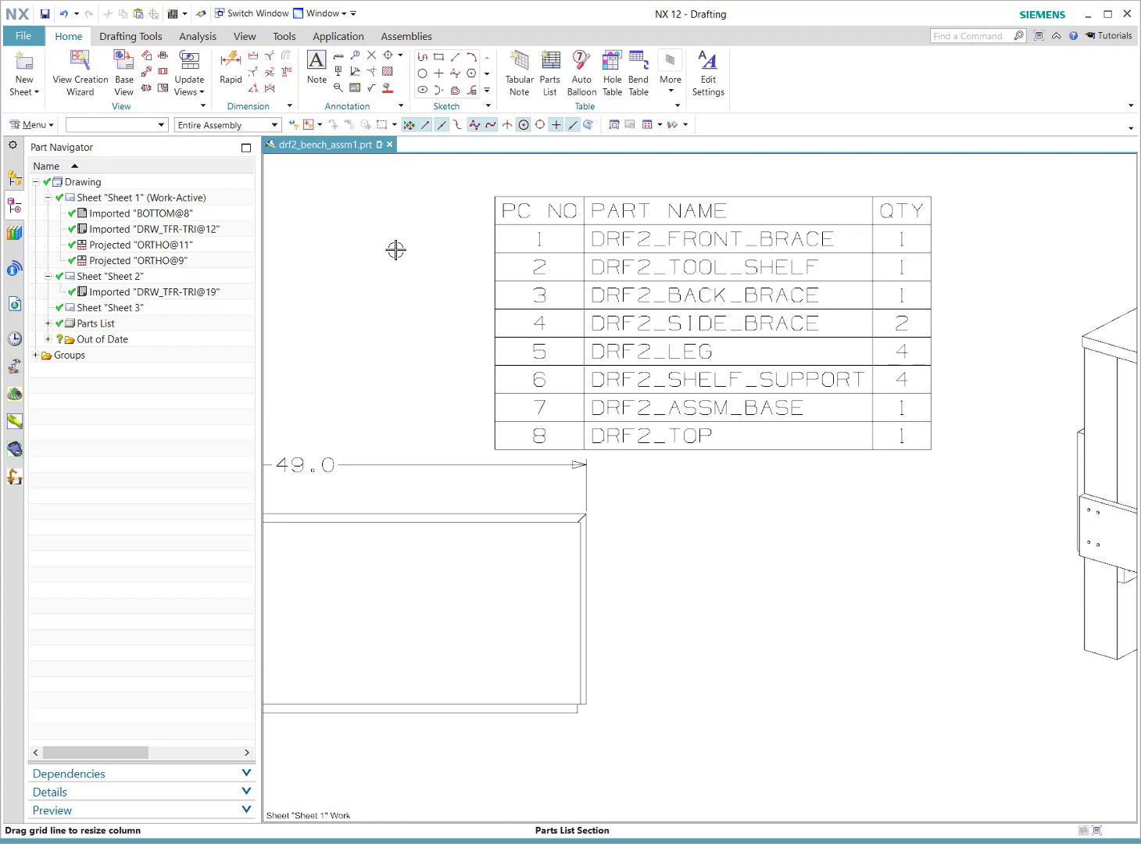
{"action": "scroll", "coordinate": [439, 239], "scroll_direction": "down", "scroll_amount": 1}
- Open Edit Levels for the parts list, move the dialog aside, and show the Assembly Navigator
{"action": "left_click", "coordinate": [482, 200]}
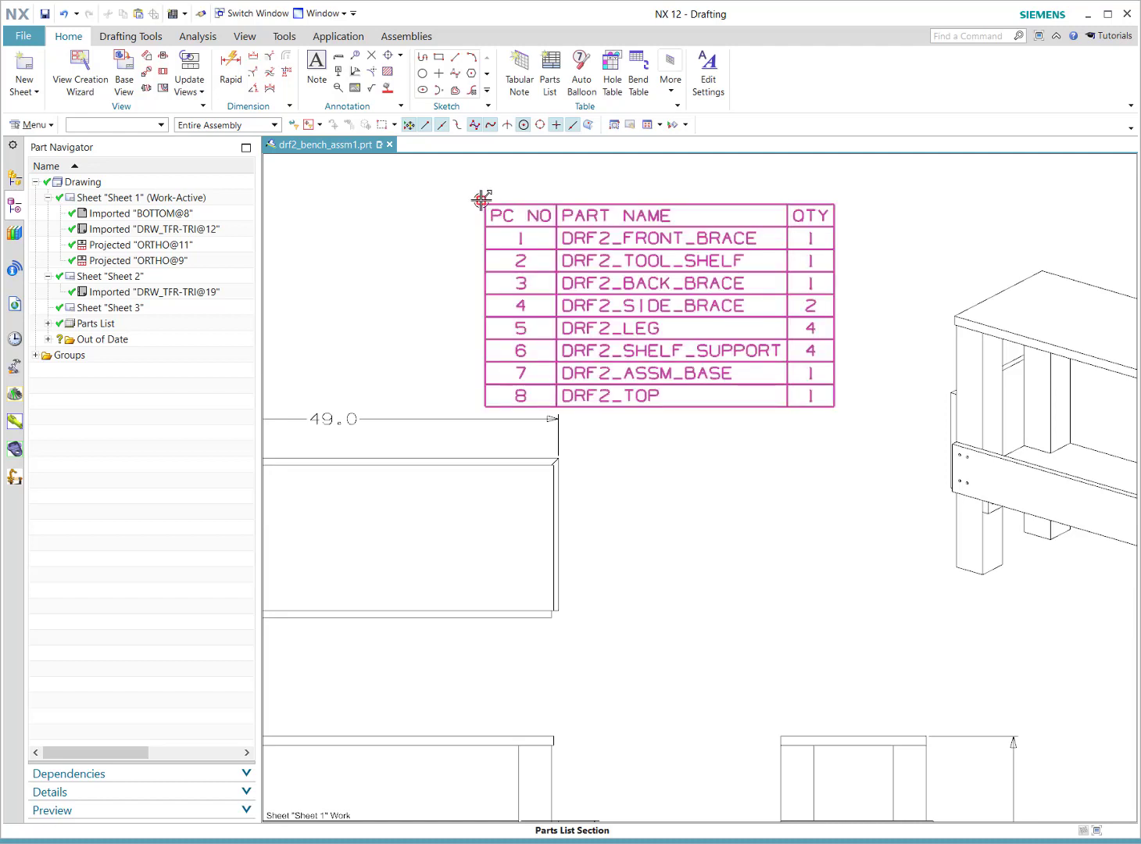
{"action": "left_click", "coordinate": [482, 200]}
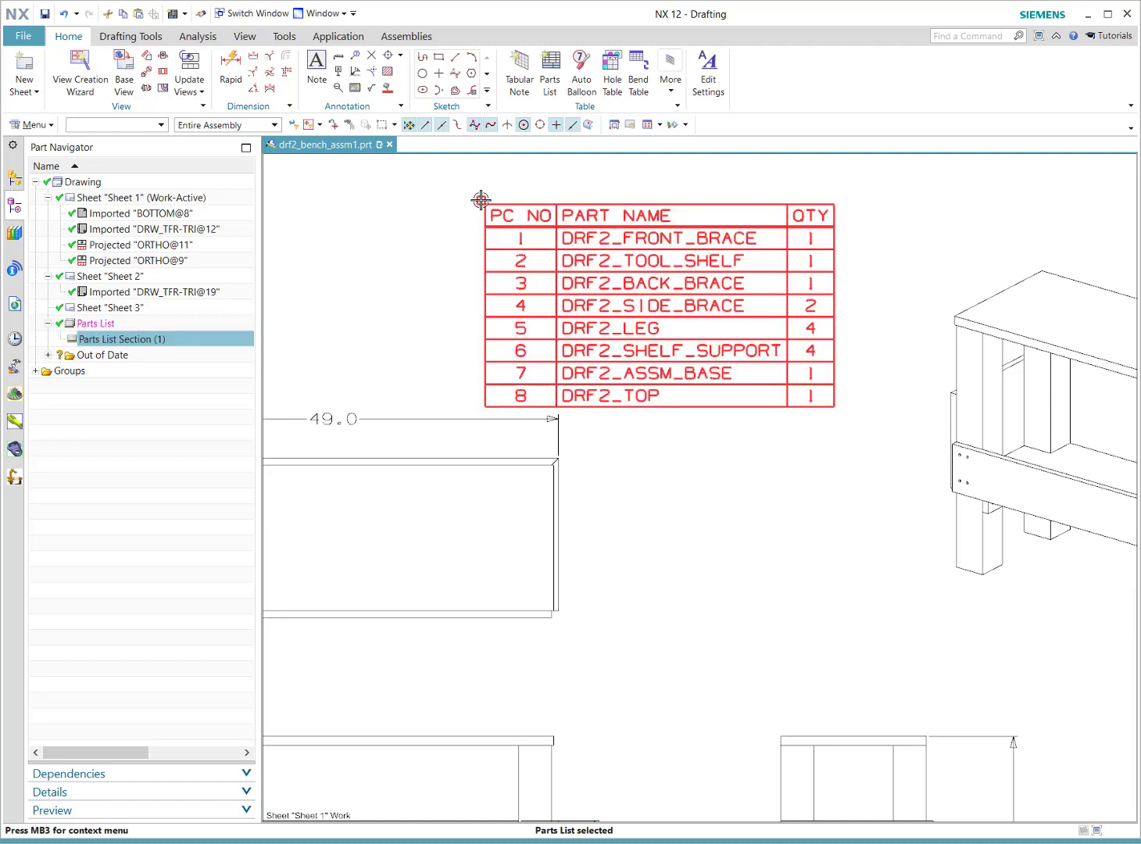
{"action": "right_click", "coordinate": [482, 200]}
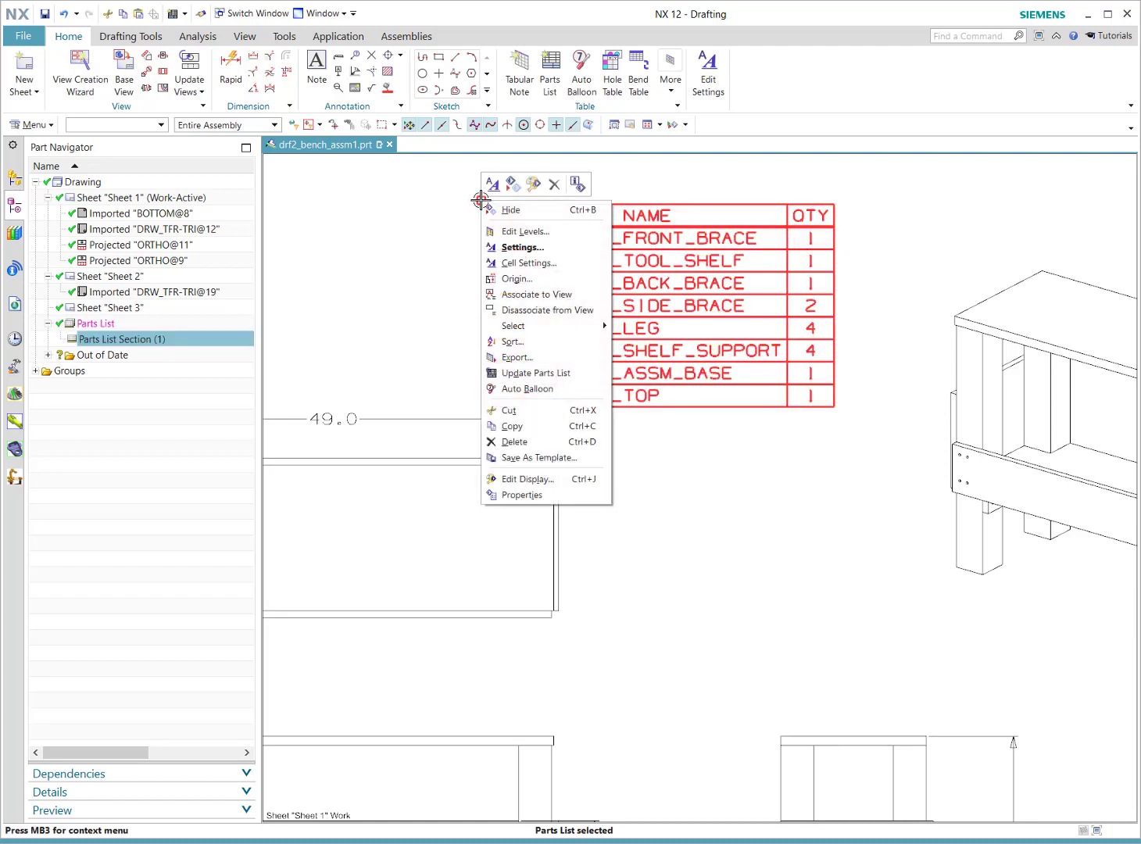
{"action": "left_click", "coordinate": [517, 232]}
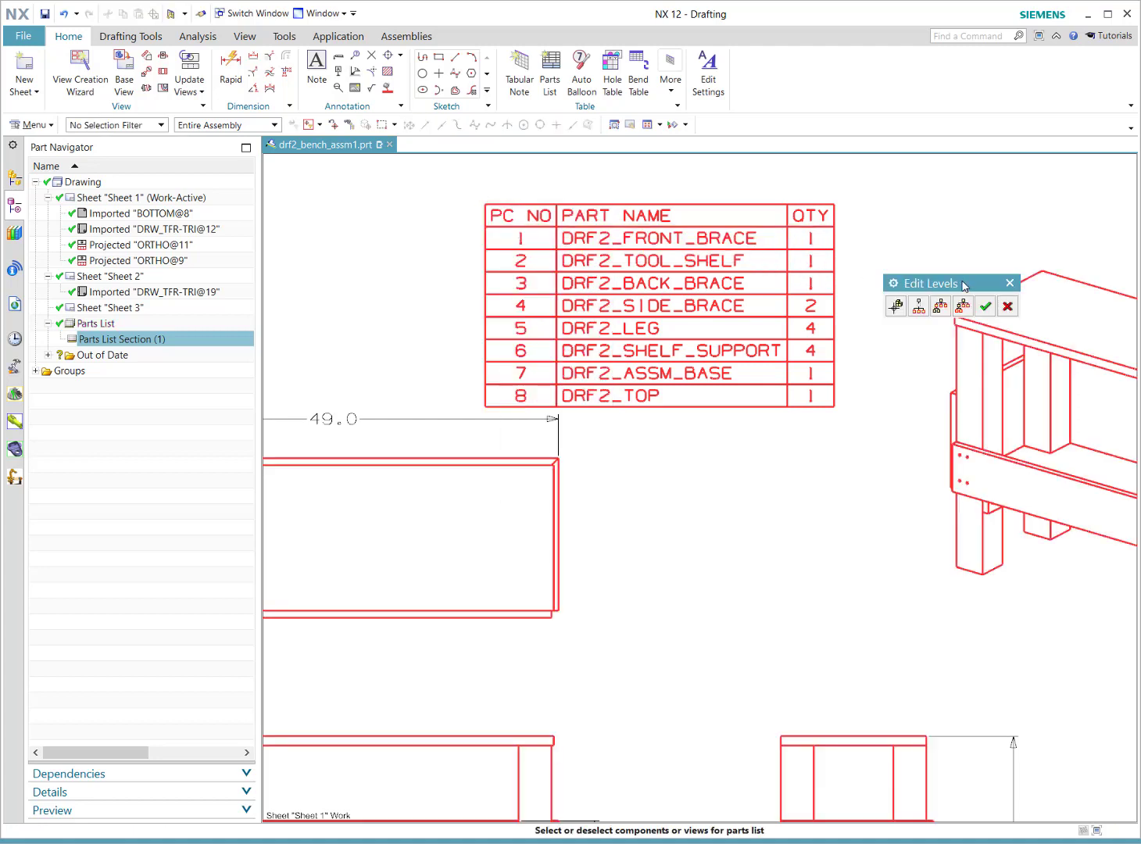
{"action": "left_click_drag", "start_coordinate": [956, 283], "coordinate": [402, 206]}
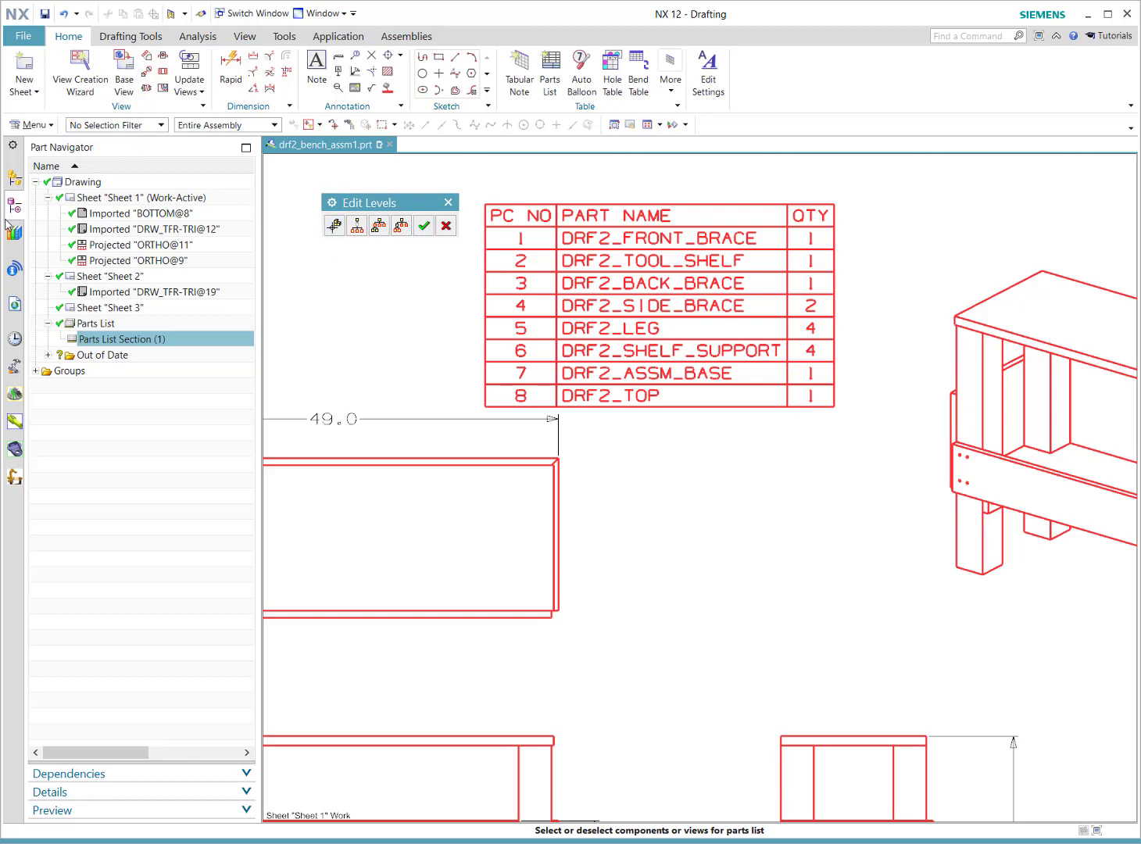
{"action": "left_click", "coordinate": [14, 178]}
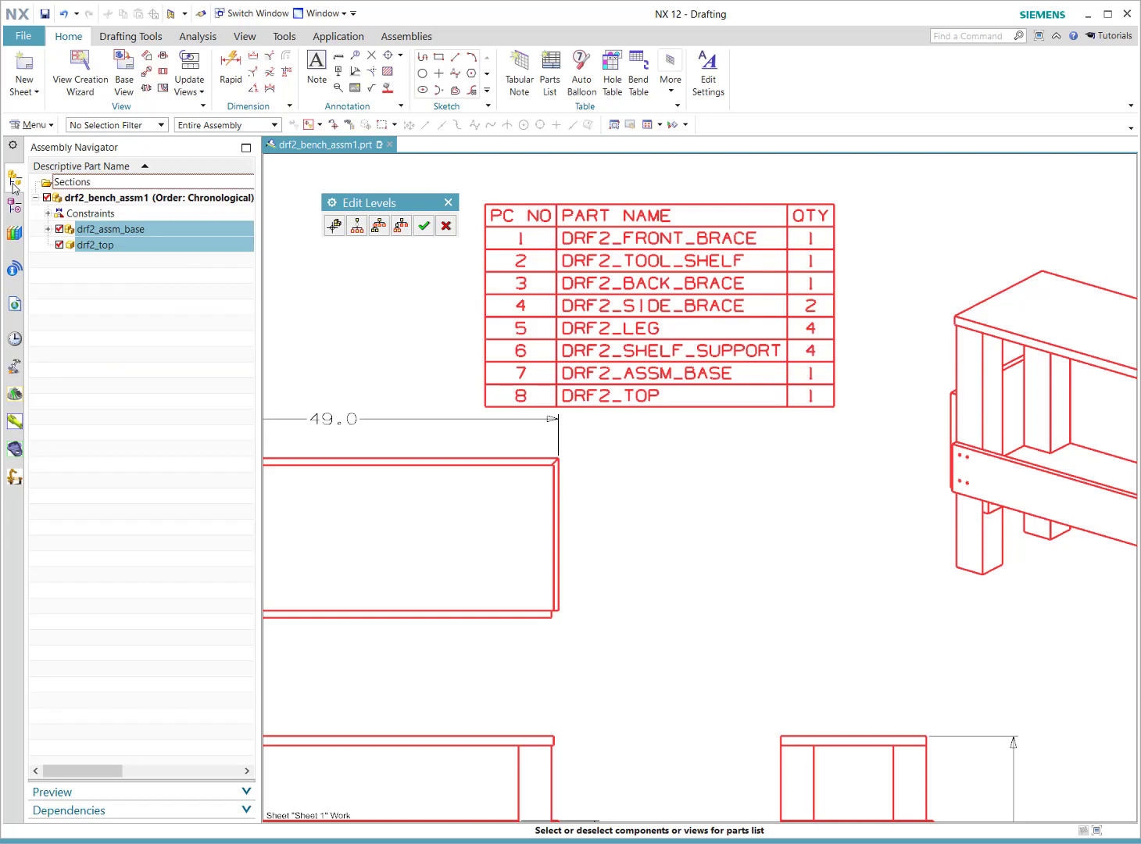
- Select the base sub-assembly's components and enable Master Model so six parts are listed
{"action": "left_click", "coordinate": [338, 227]}
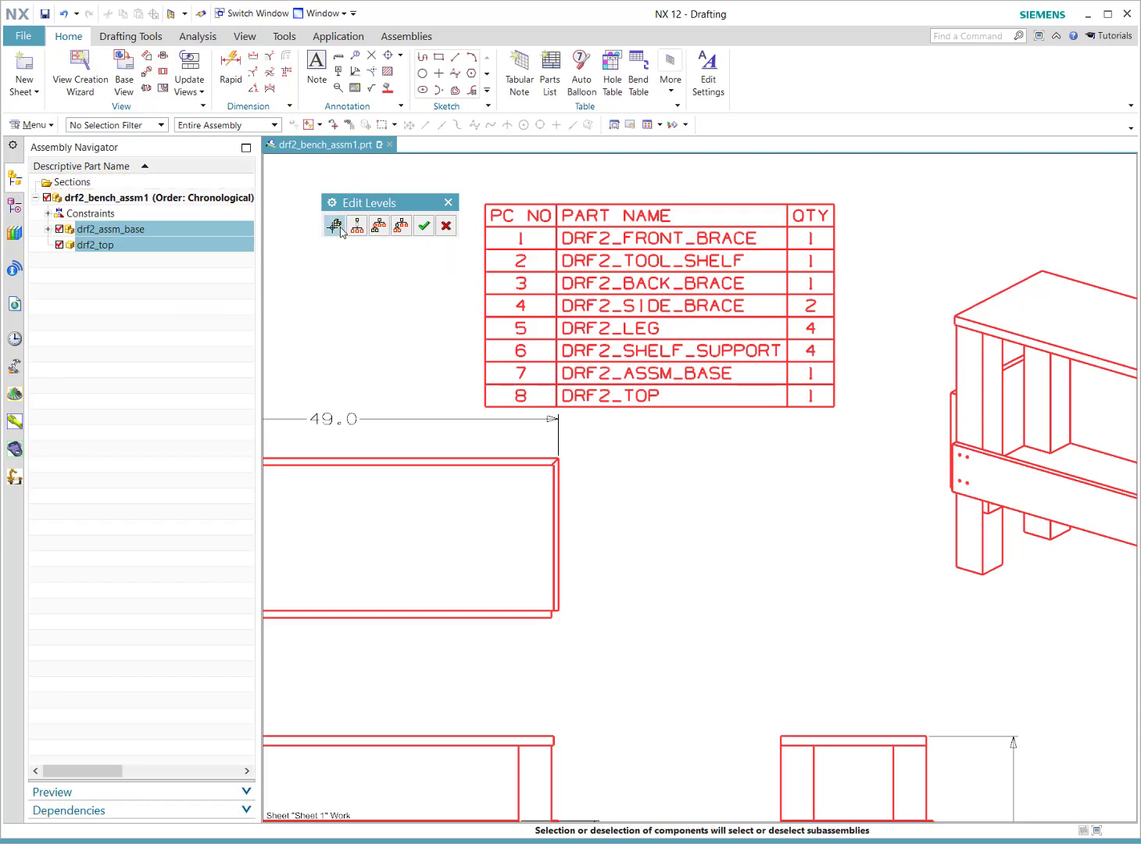
{"action": "left_click", "coordinate": [81, 232]}
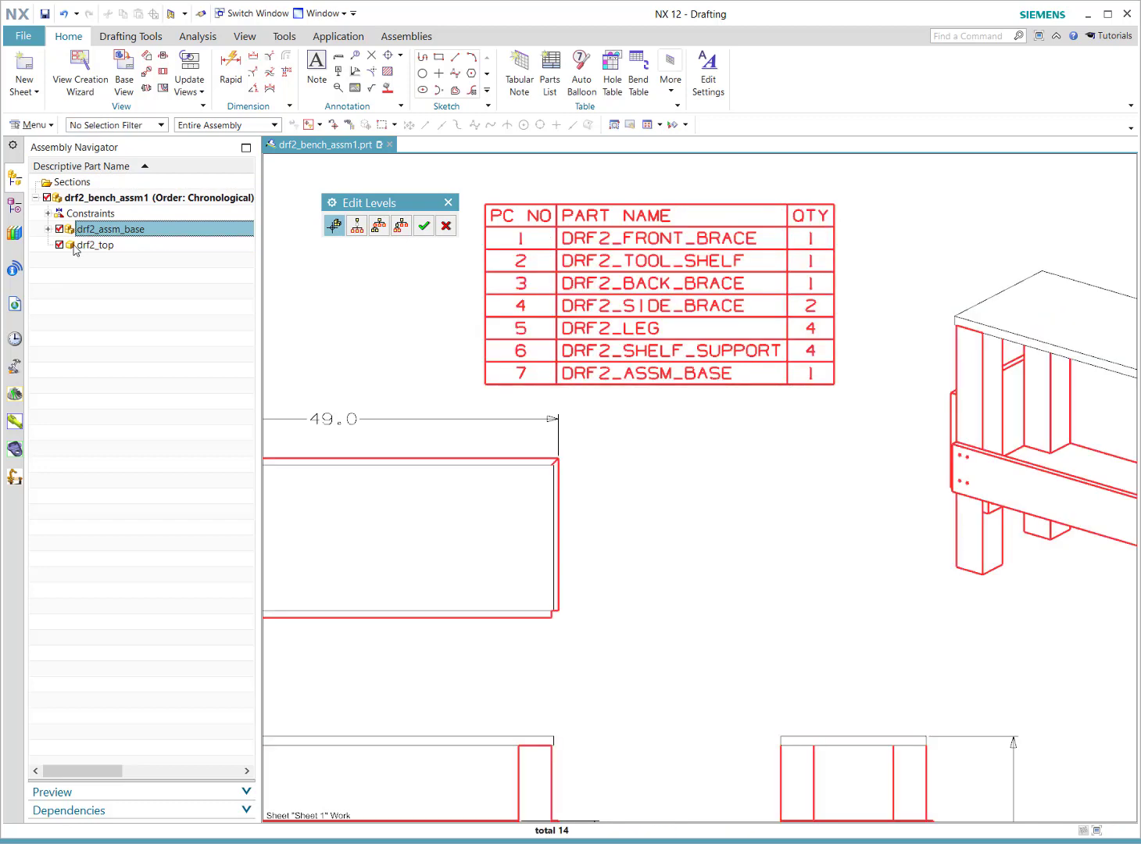
{"action": "left_click", "coordinate": [72, 245]}
{"action": "left_click", "coordinate": [71, 229]}
{"action": "left_click", "coordinate": [460, 454]}
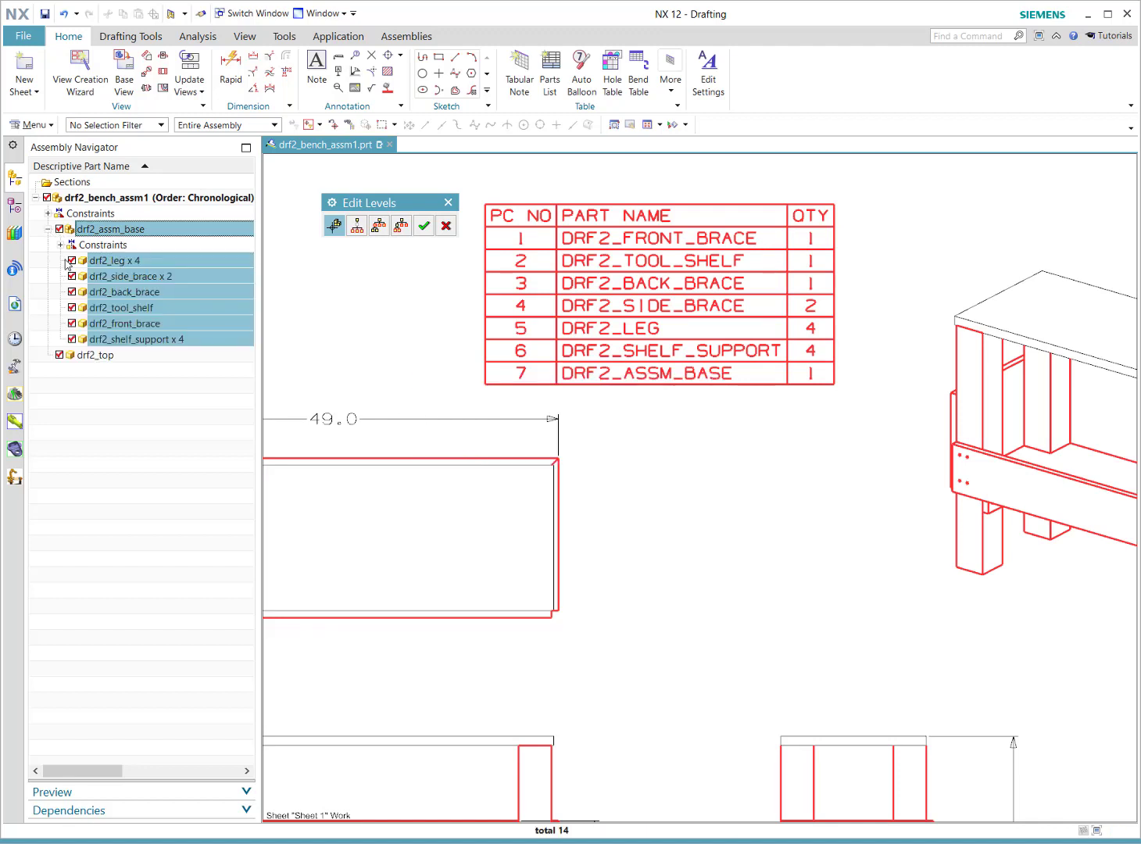
{"action": "left_click", "coordinate": [104, 280]}
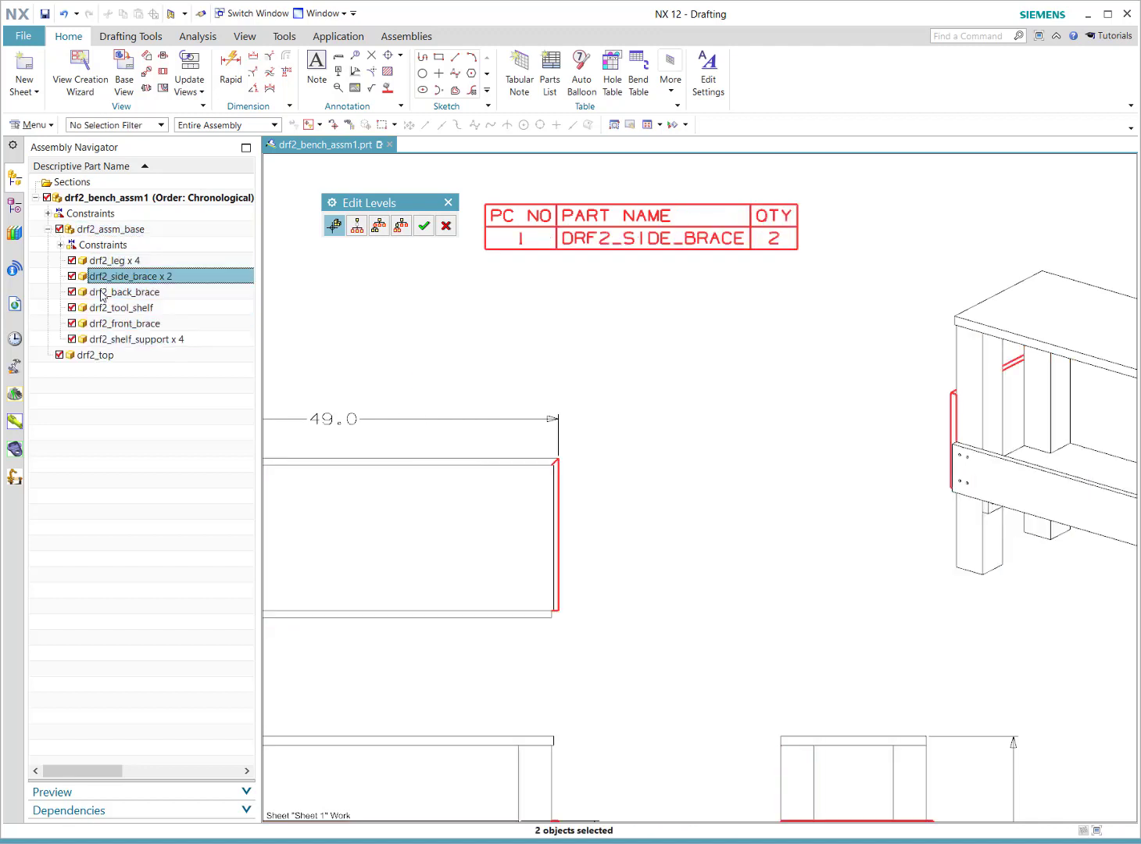
{"action": "left_click", "coordinate": [102, 293], "text": "ctrl"}
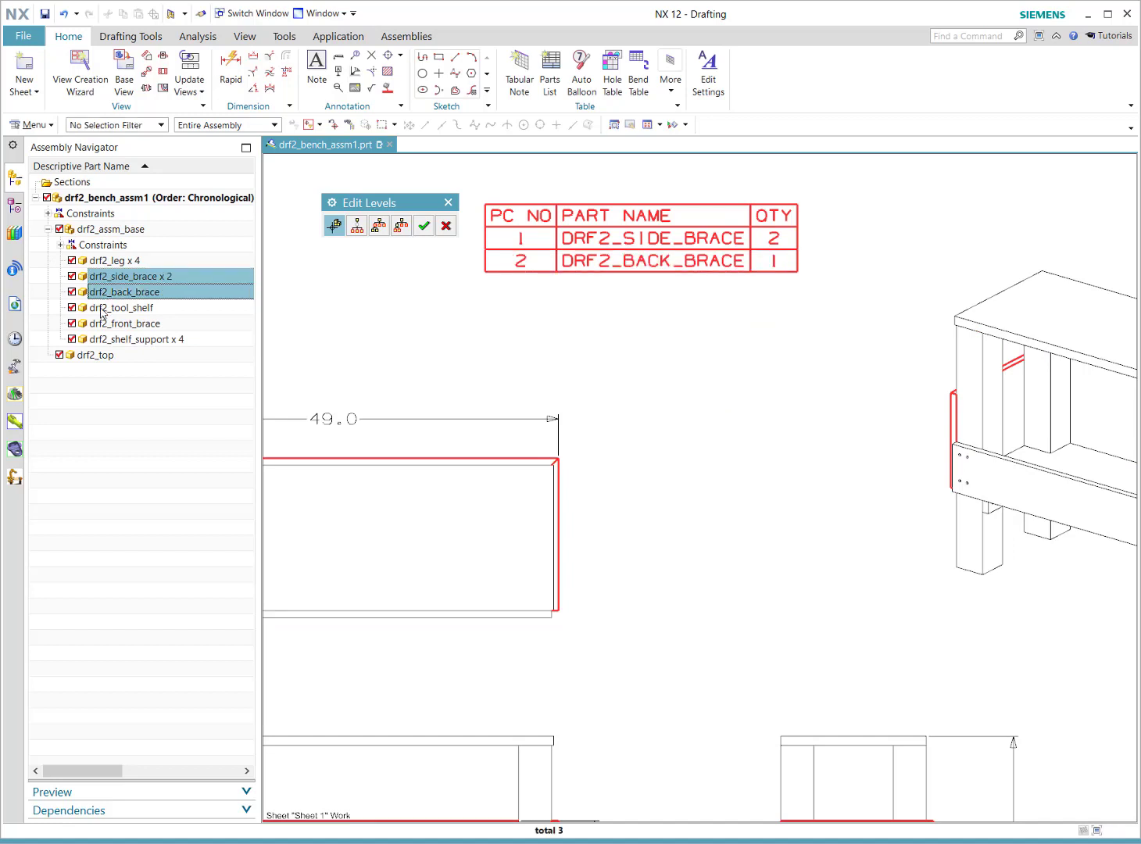
{"action": "left_click", "coordinate": [104, 309], "text": "ctrl"}
{"action": "left_click", "coordinate": [102, 325], "text": "ctrl"}
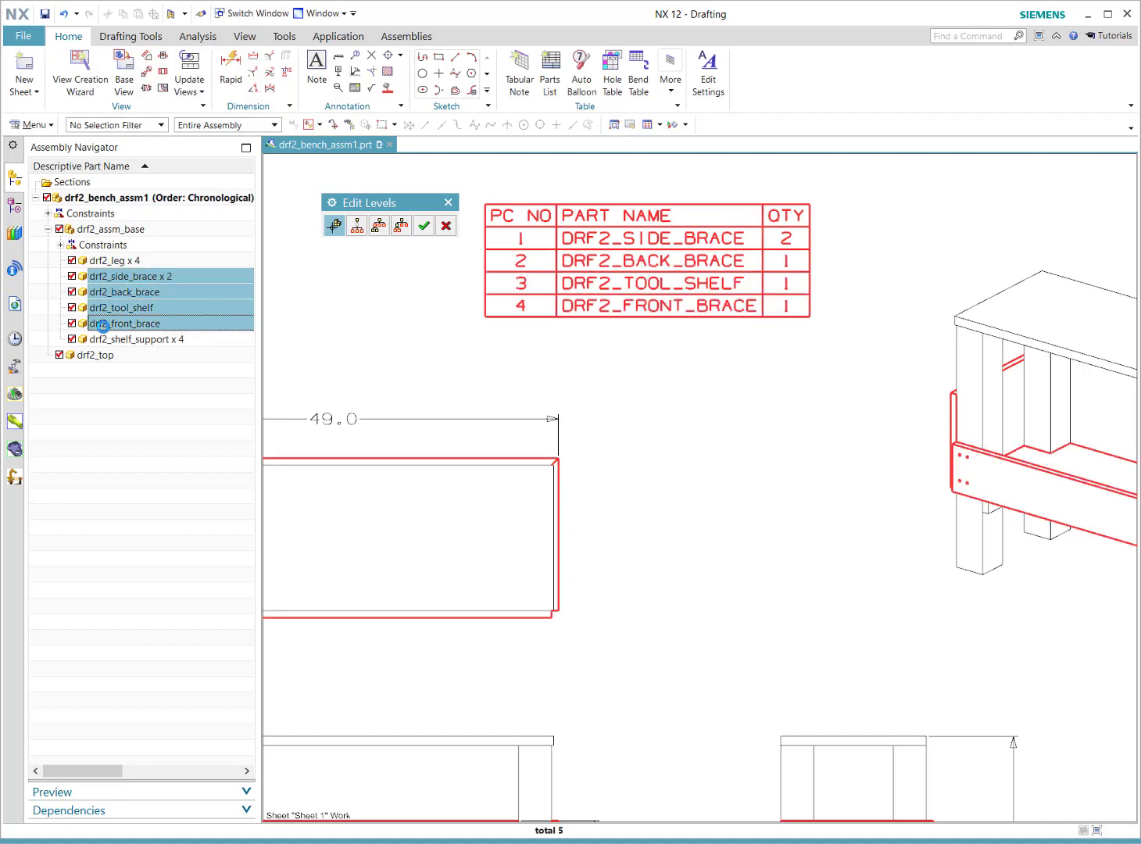
{"action": "left_click", "coordinate": [81, 229], "text": "ctrl"}
{"action": "left_click", "coordinate": [84, 356], "text": "ctrl"}
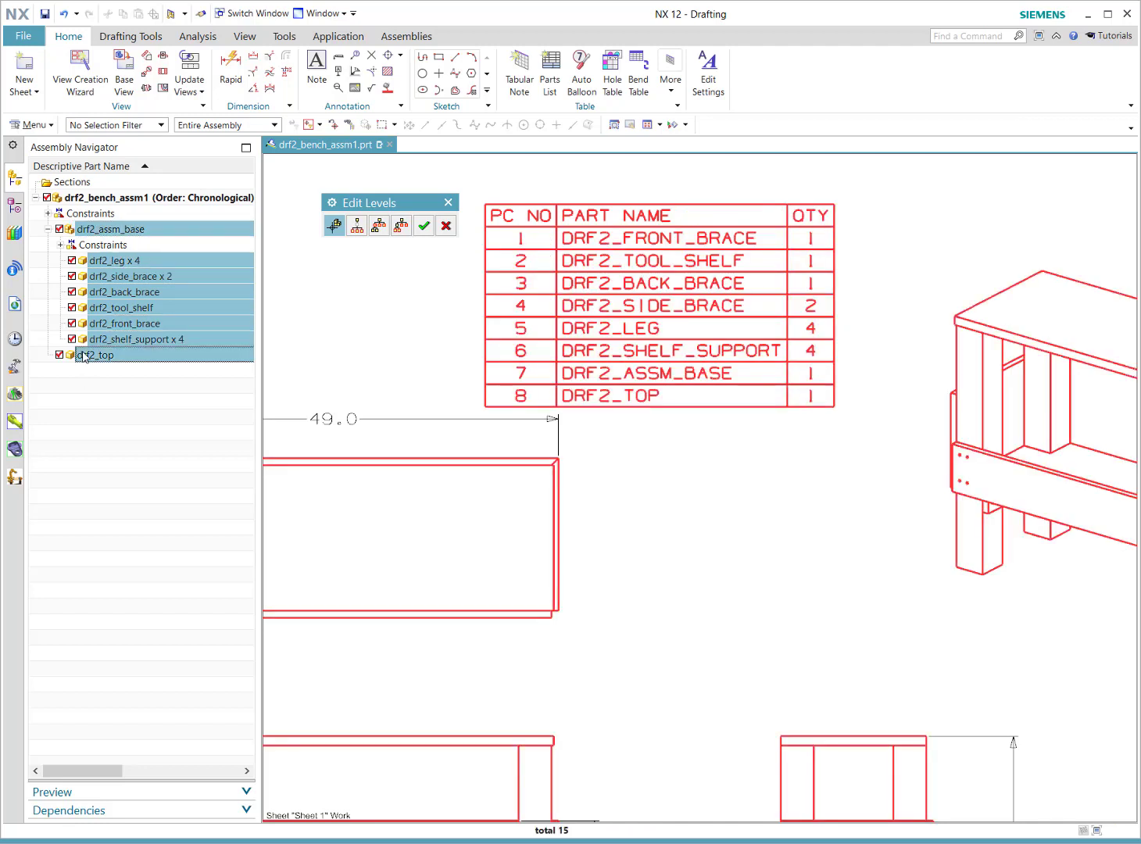
{"action": "left_click", "coordinate": [358, 226]}
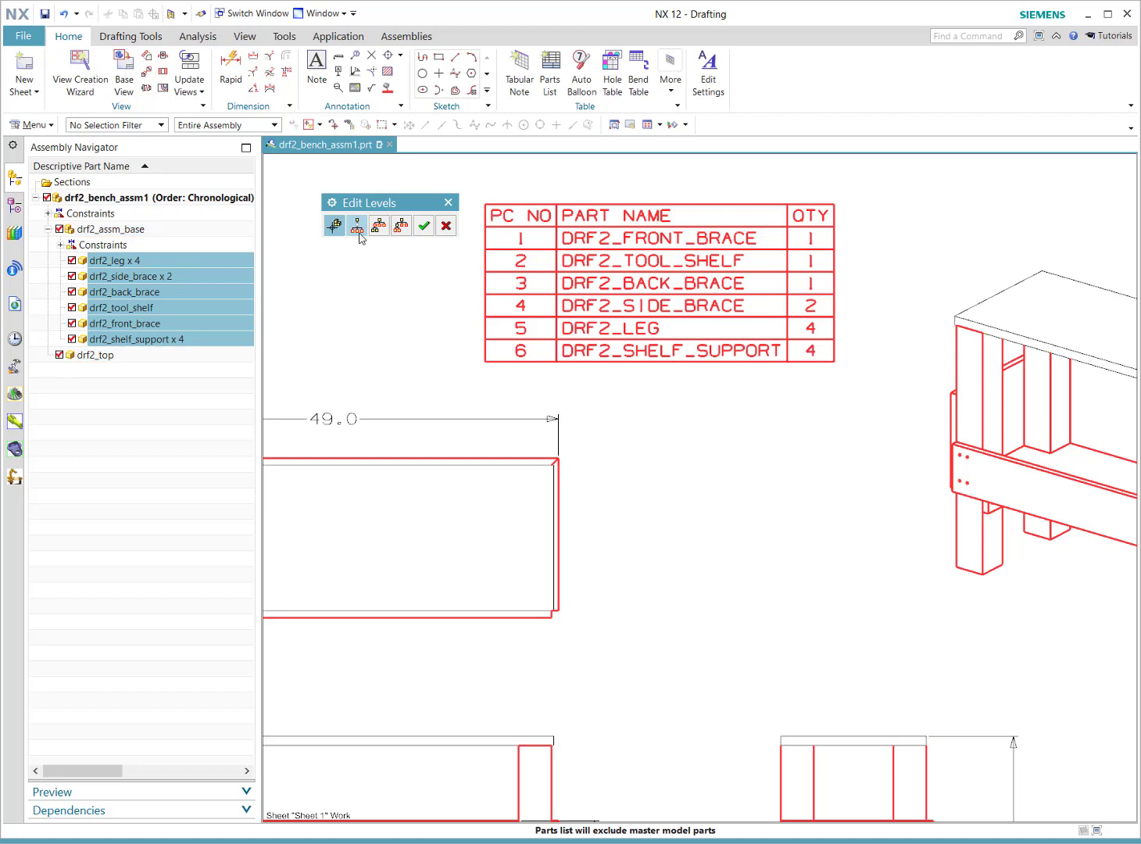
- Read the Parts List Levels help page on Master Model, Top Level Only and Leaves Only
{"action": "key", "text": "alt+Tab"}
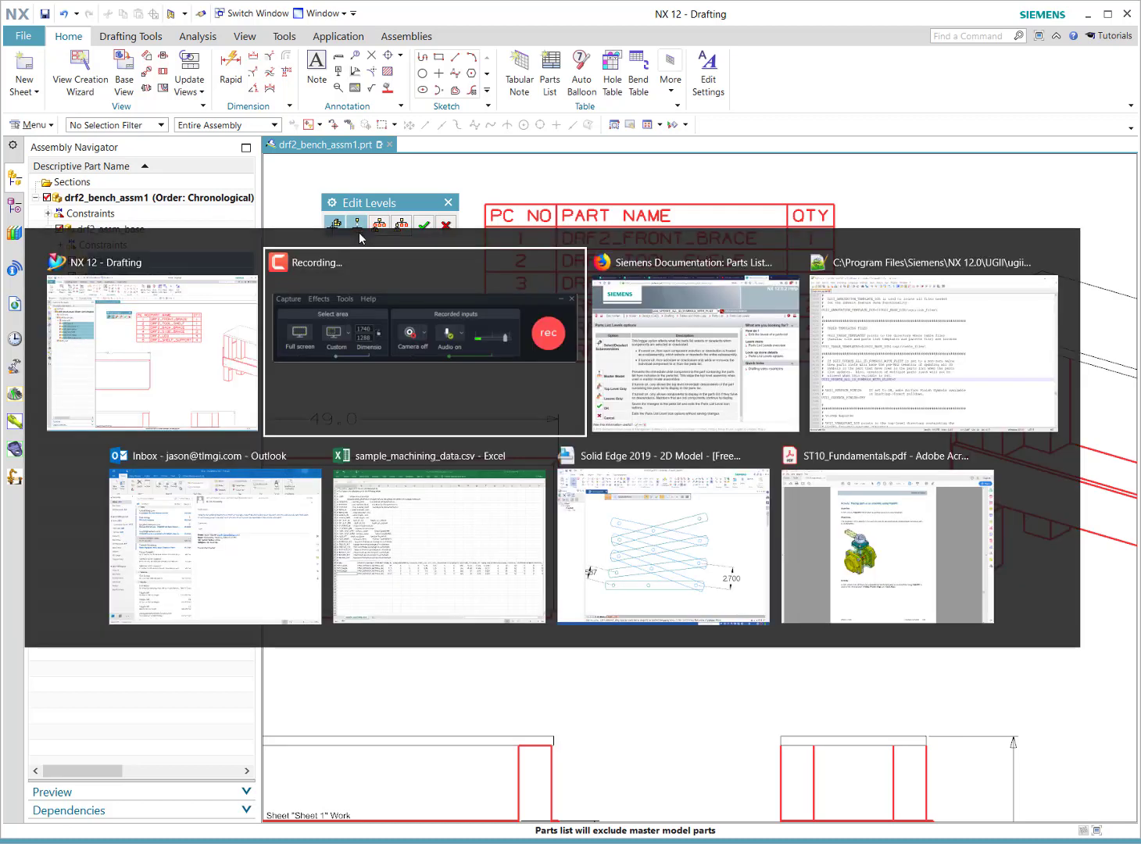
{"action": "key", "text": "alt+Tab"}
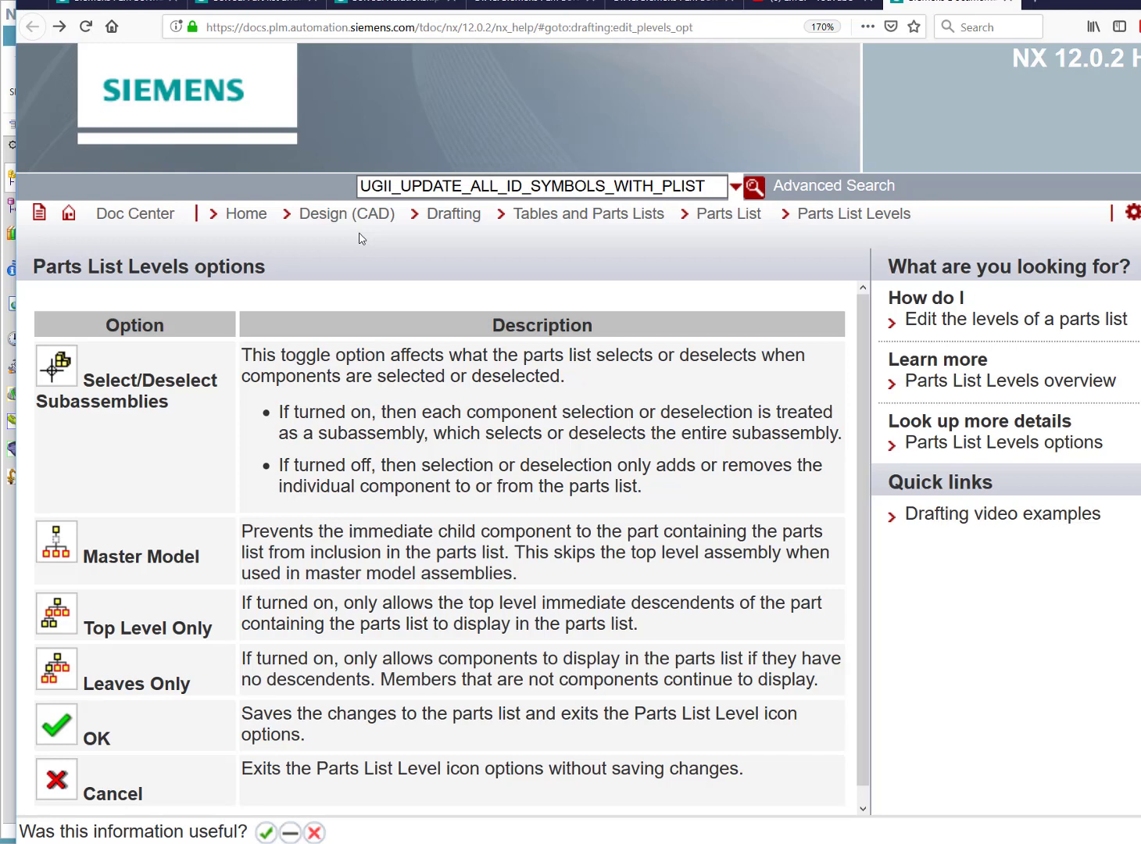
- Back in NX, choose Top Level Only so just DRF2_ASSM_BASE and DRF2_TOP are listed, and accept
{"action": "key", "text": "alt+Tab"}
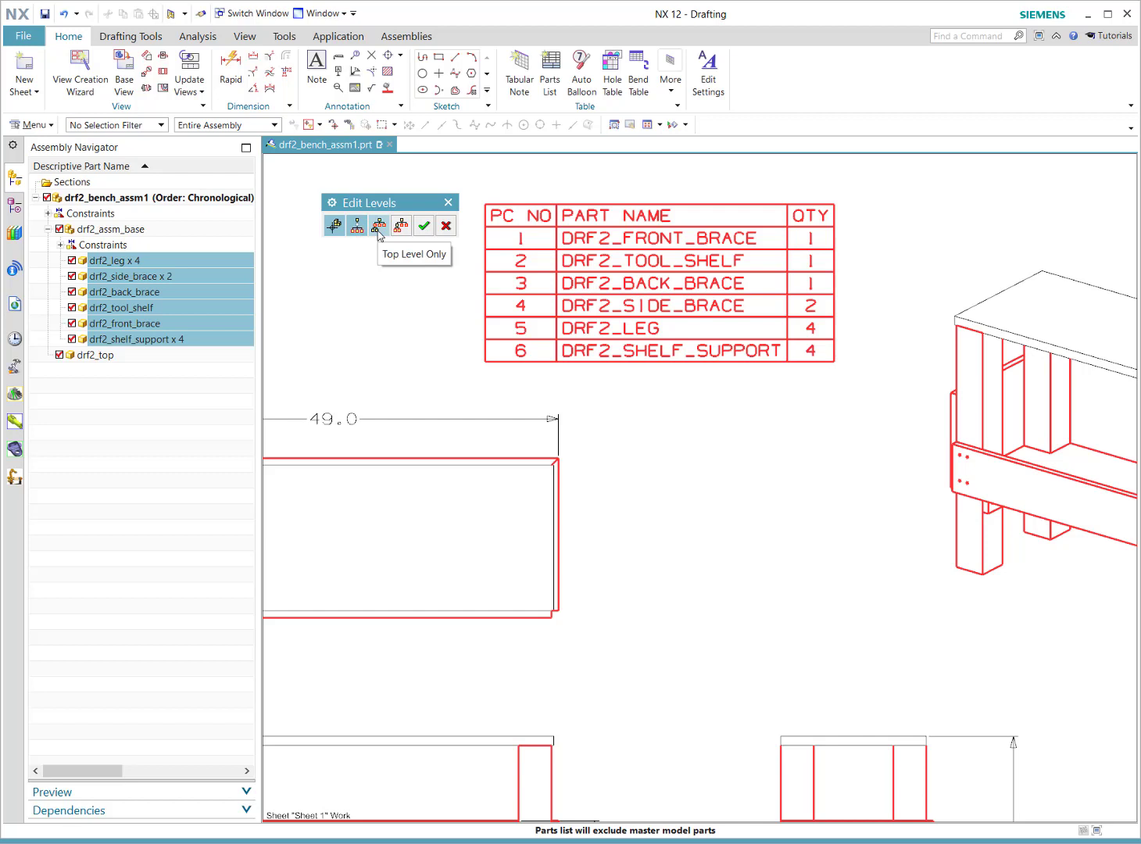
{"action": "left_click", "coordinate": [378, 228]}
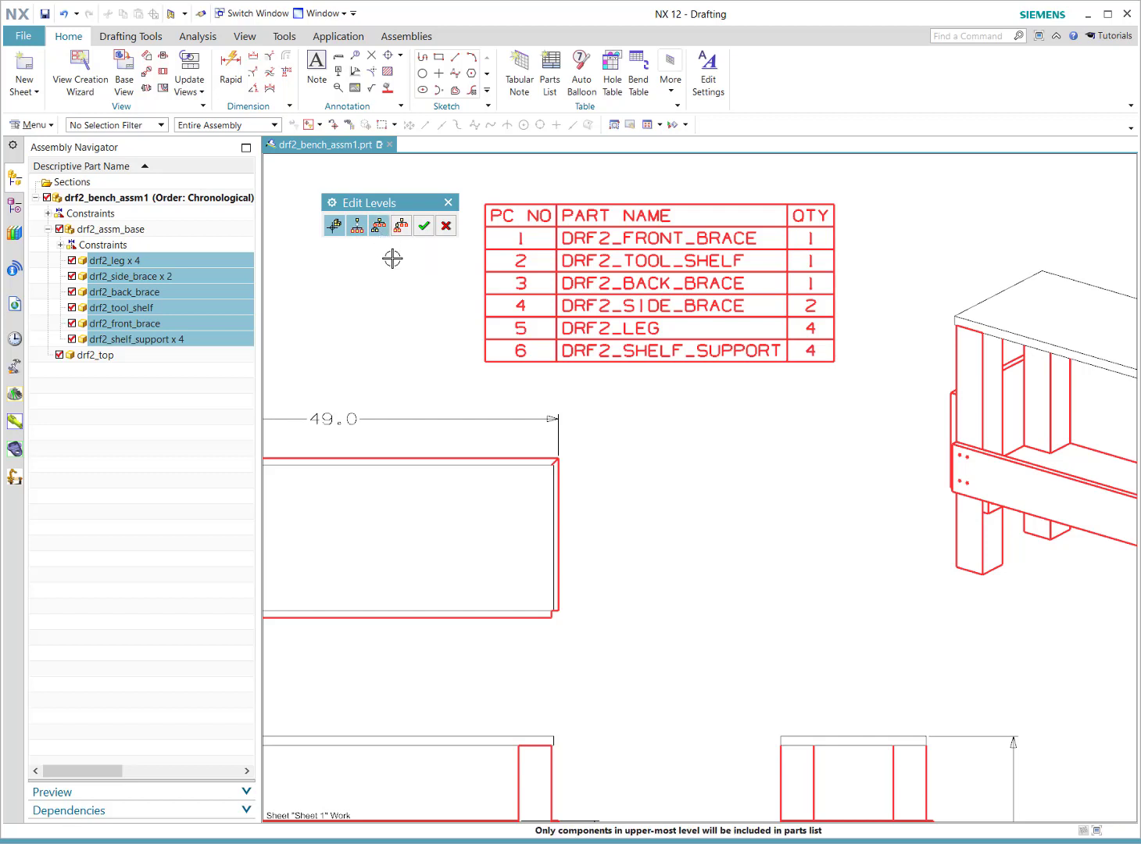
{"action": "left_click", "coordinate": [336, 226]}
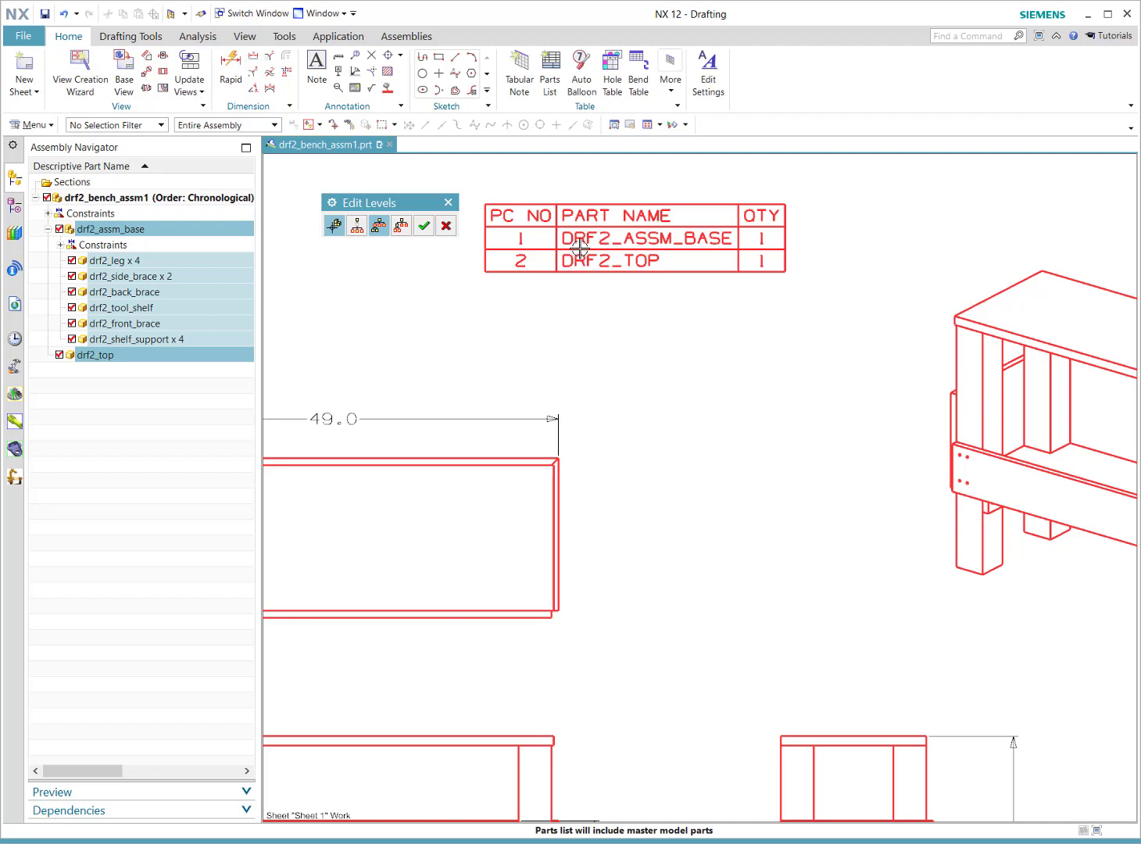
{"action": "left_click", "coordinate": [422, 226]}
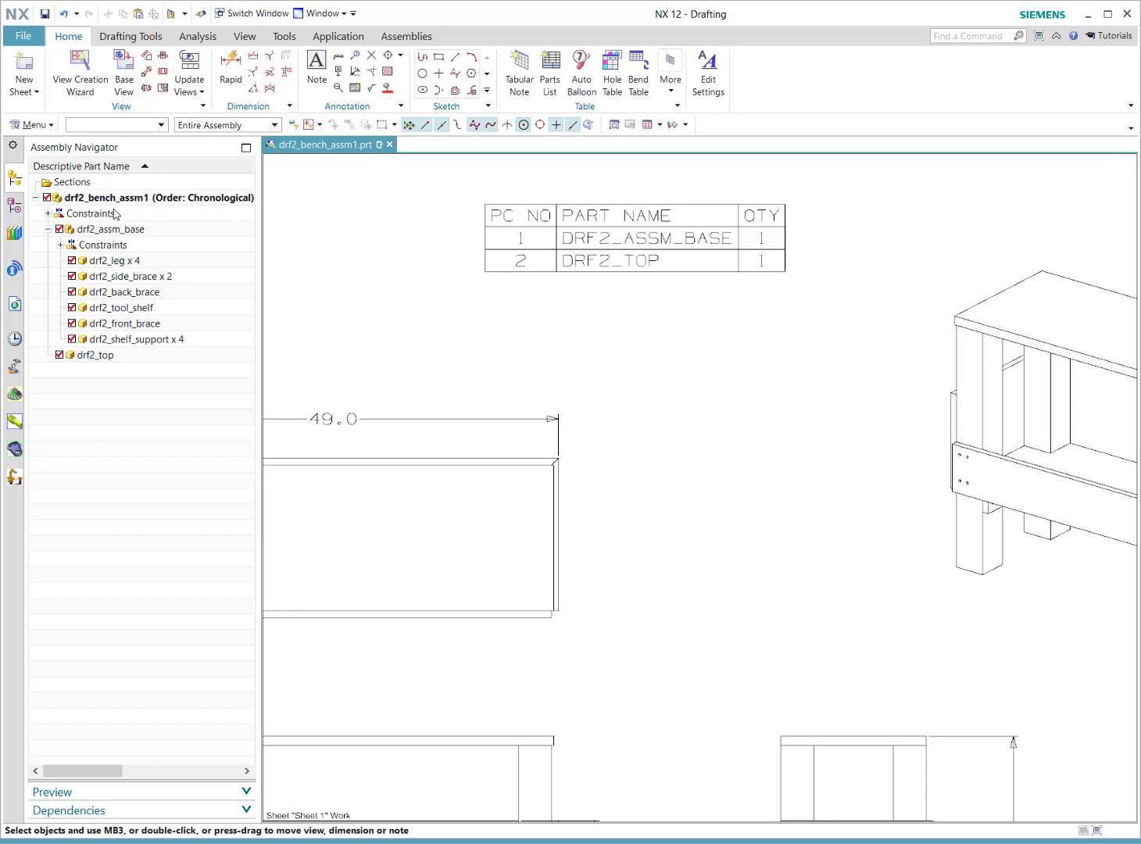
- Make Sheet 2 active and place a new parts list right of the bench view
{"action": "left_click", "coordinate": [14, 207]}
{"action": "double_click", "coordinate": [95, 276]}
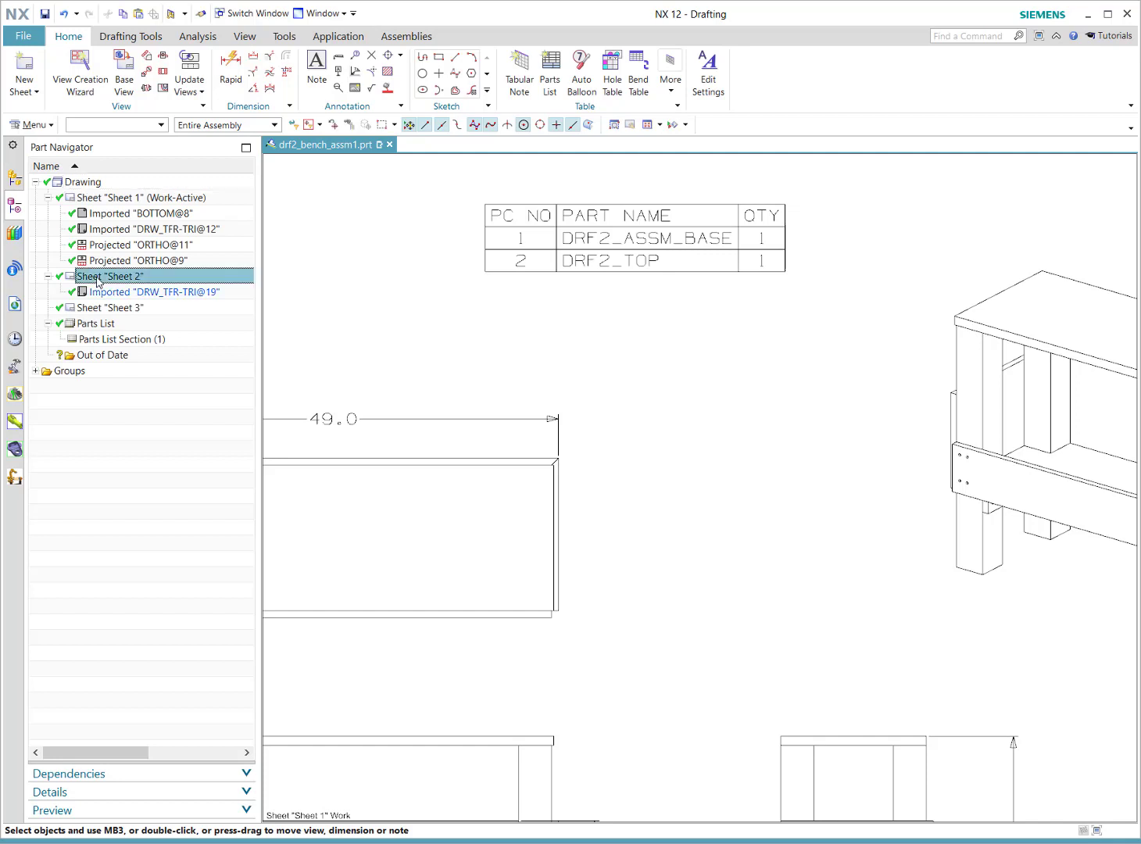
{"action": "left_click", "coordinate": [551, 75]}
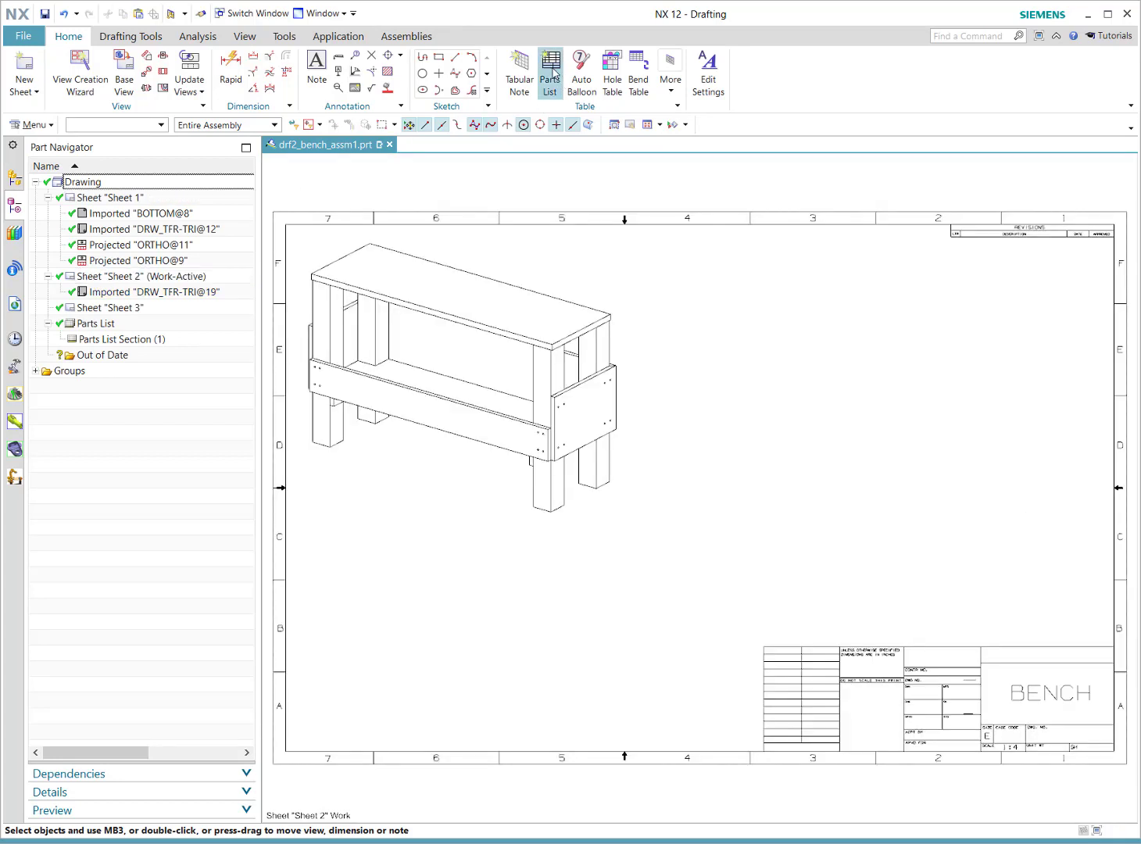
{"action": "left_click", "coordinate": [693, 280]}
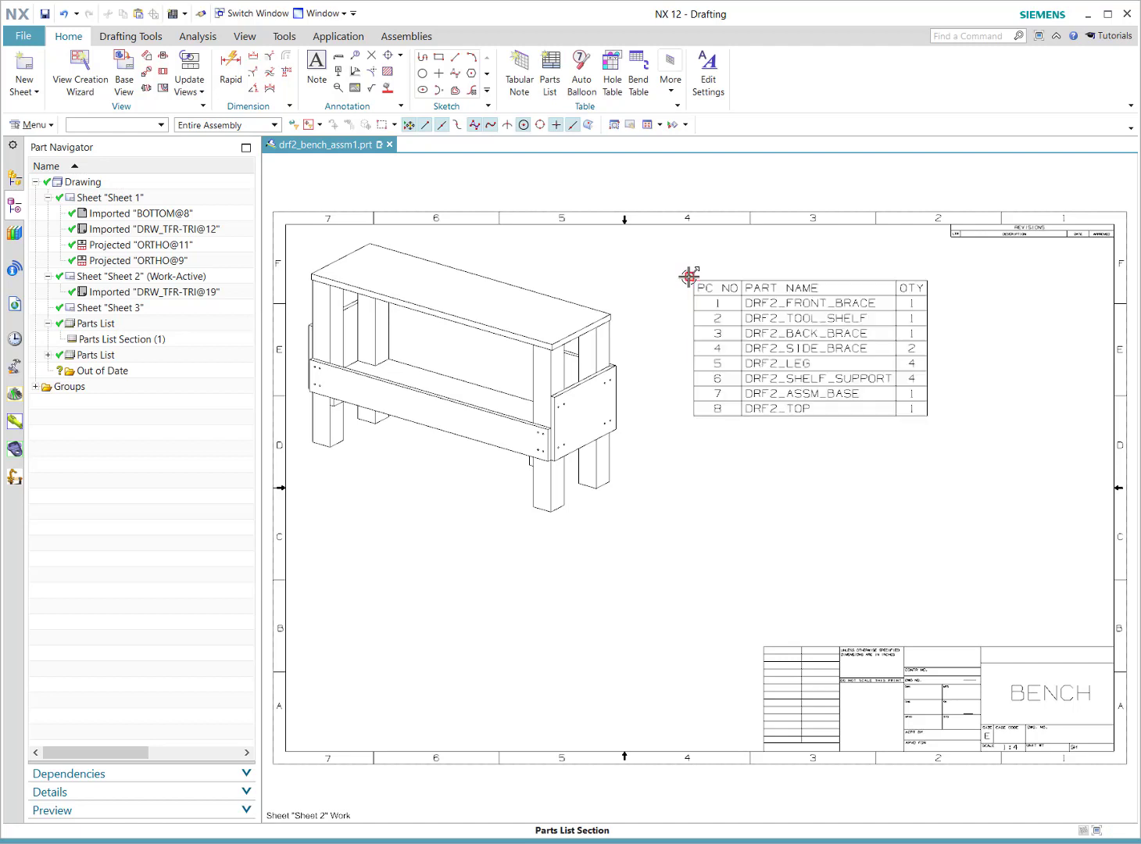
- Set the new list's levels to Leaves Only with Master Model, dropping DRF2_ASSM_BASE and DRF2_TOP
{"action": "left_click", "coordinate": [688, 276]}
{"action": "right_click", "coordinate": [688, 276]}
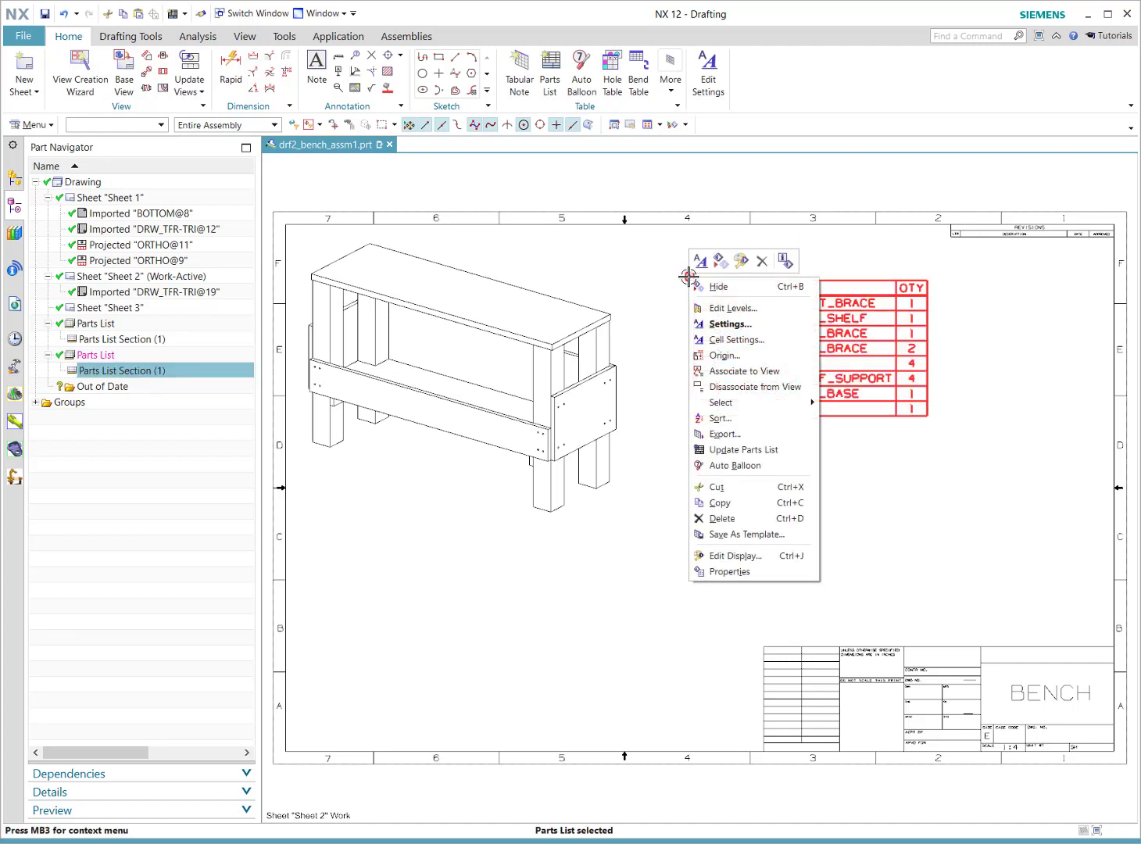
{"action": "left_click", "coordinate": [715, 310]}
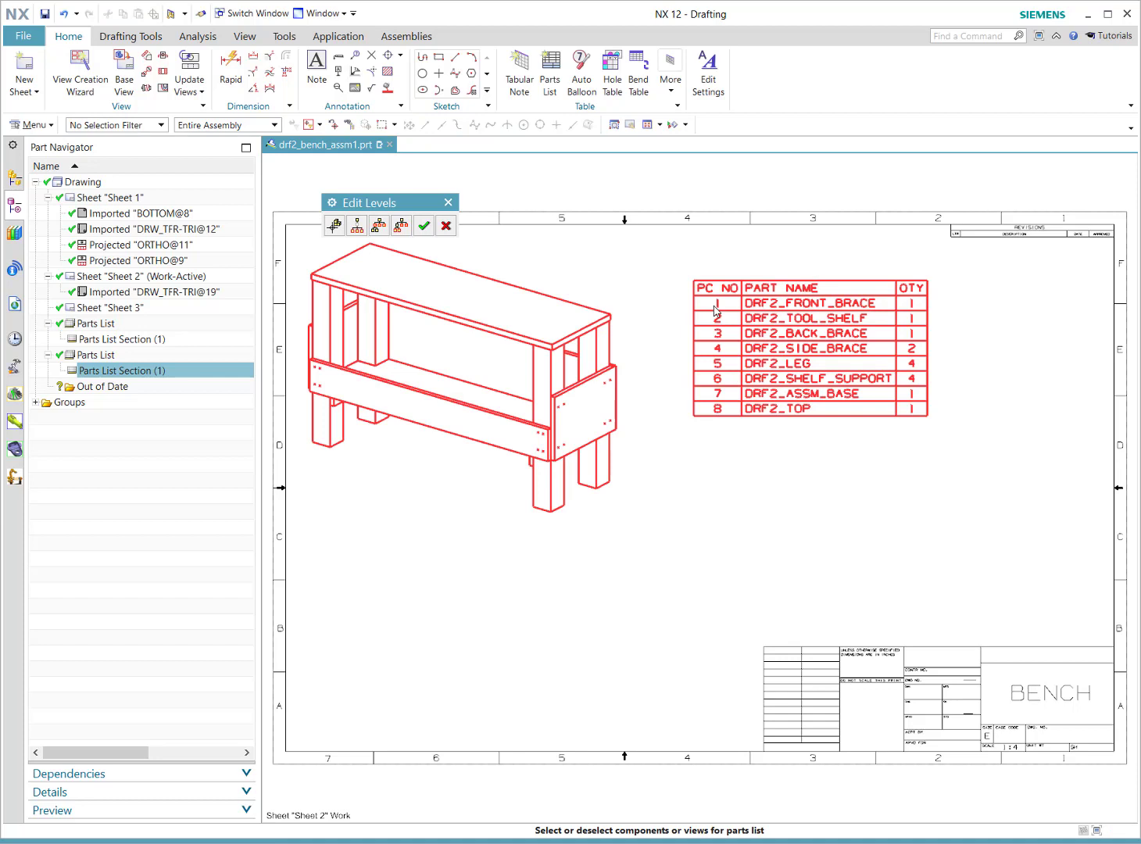
{"action": "left_click", "coordinate": [402, 235]}
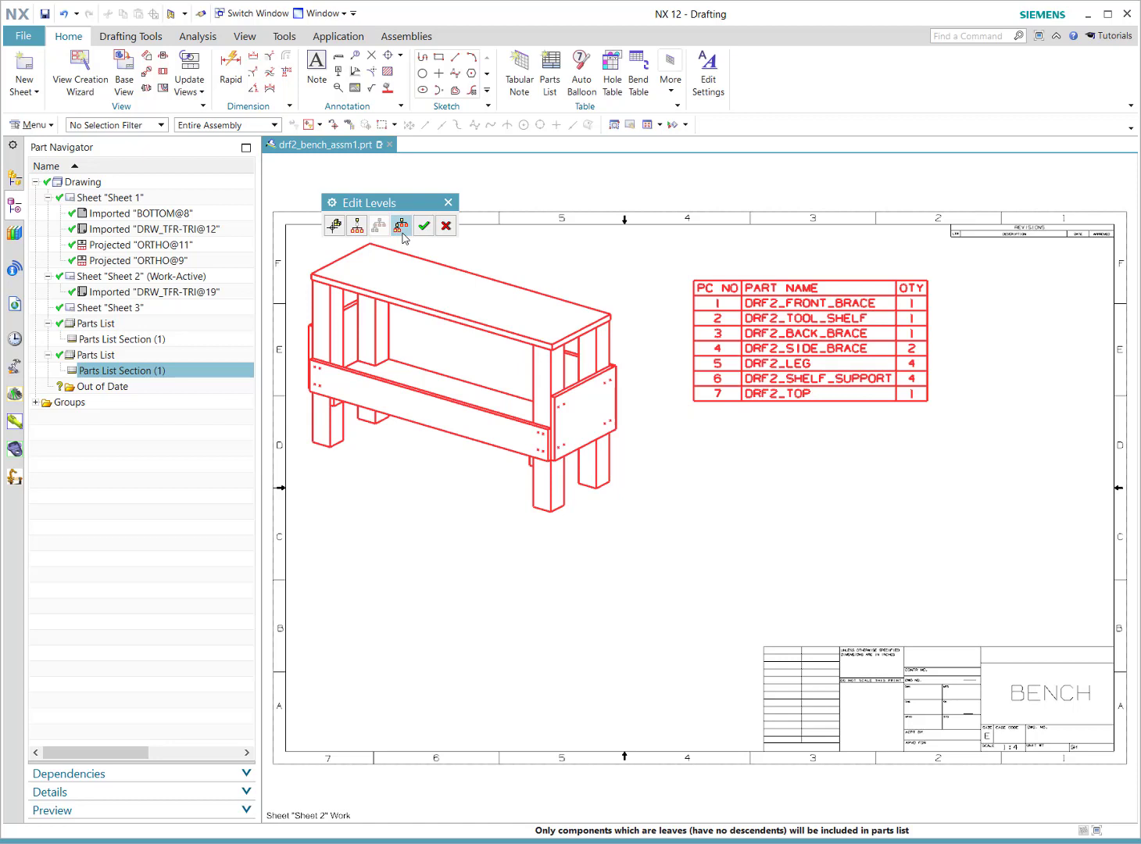
{"action": "left_click", "coordinate": [14, 178]}
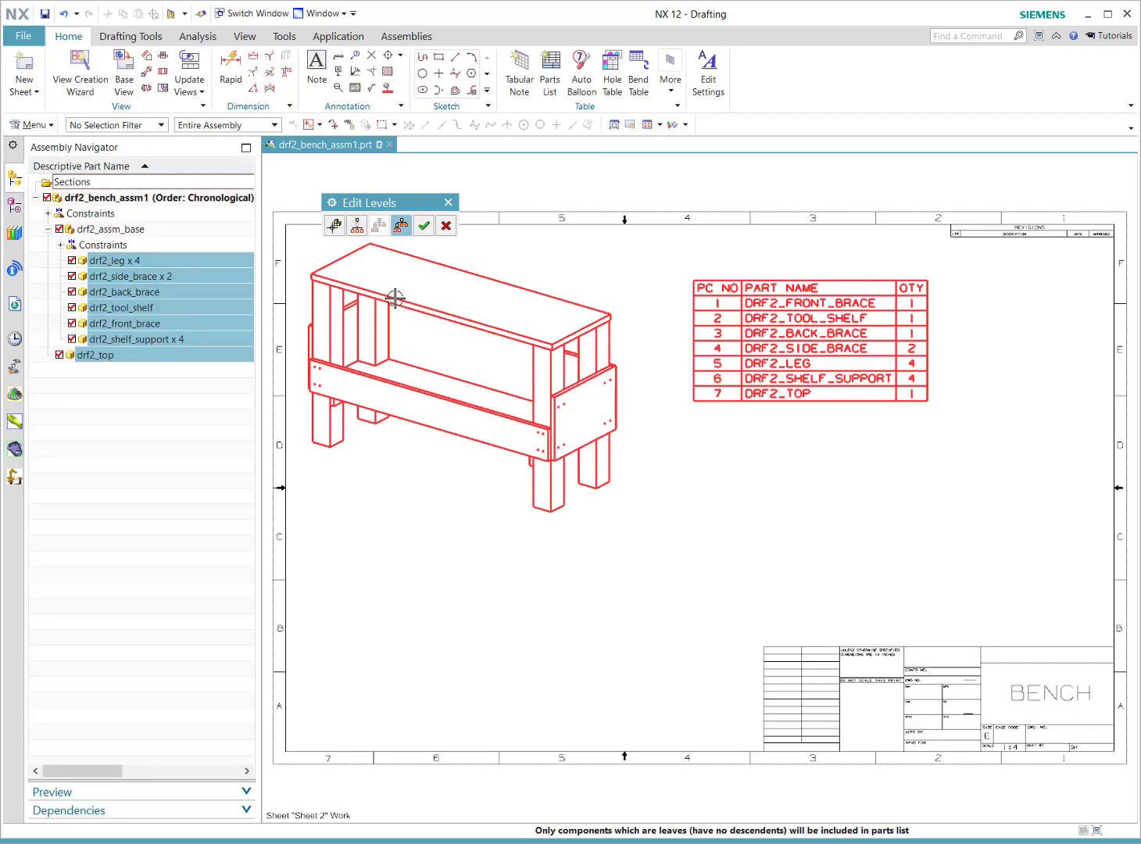
{"action": "left_click", "coordinate": [356, 227]}
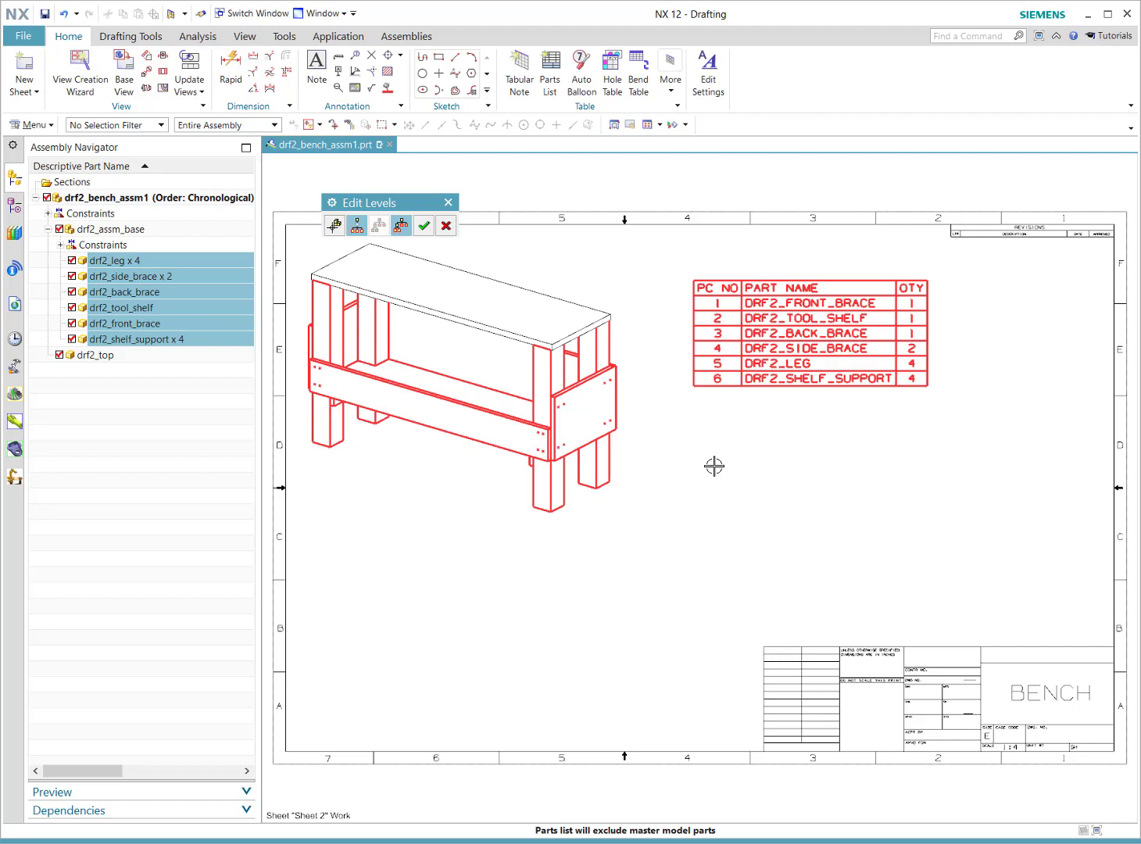
{"action": "left_click", "coordinate": [425, 226]}
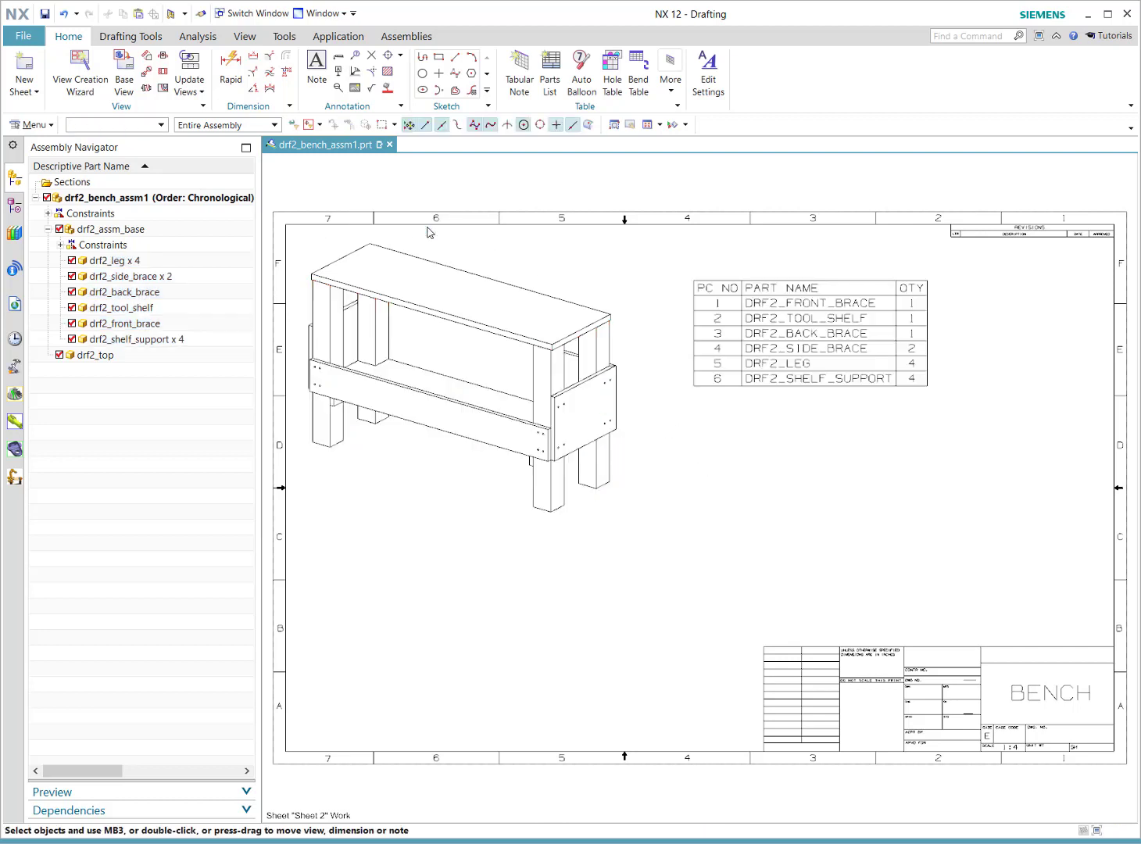
- Auto-balloon the parts list items 1–6 on the bench view and drag the view lower right
{"action": "left_click", "coordinate": [581, 85]}
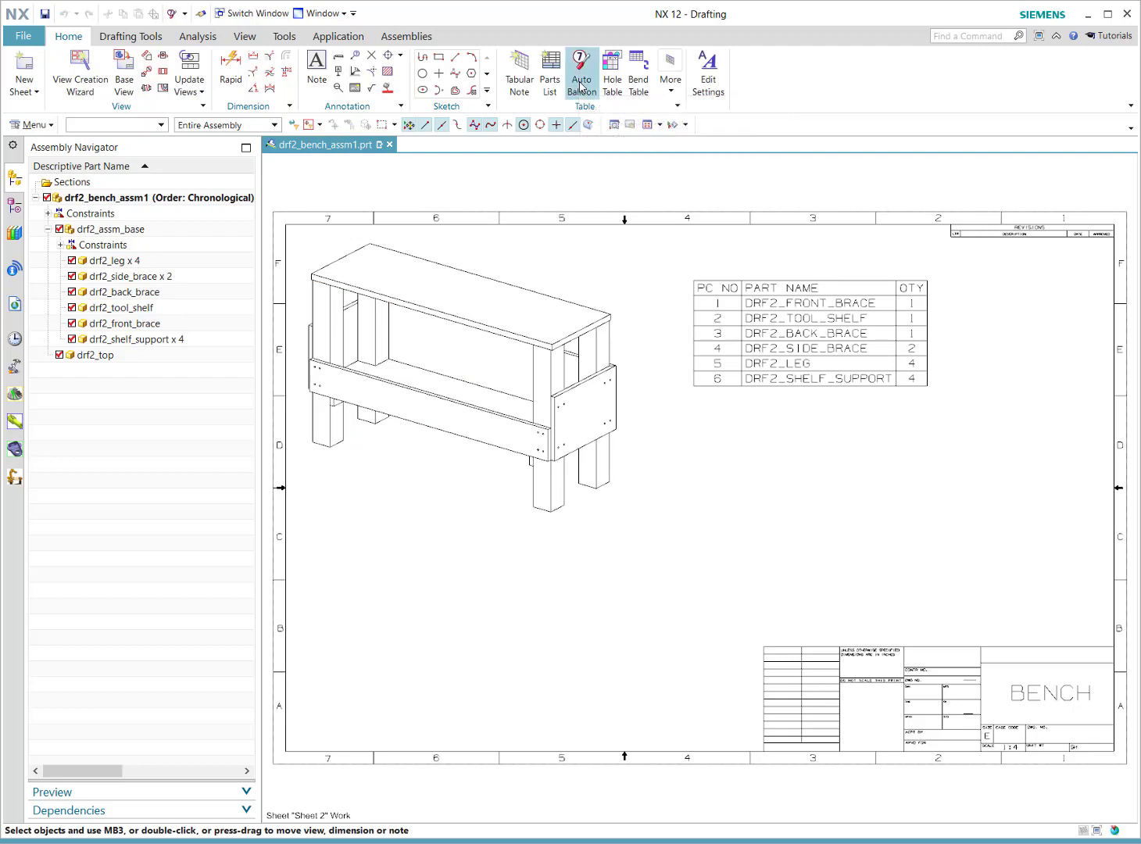
{"action": "left_click", "coordinate": [726, 317]}
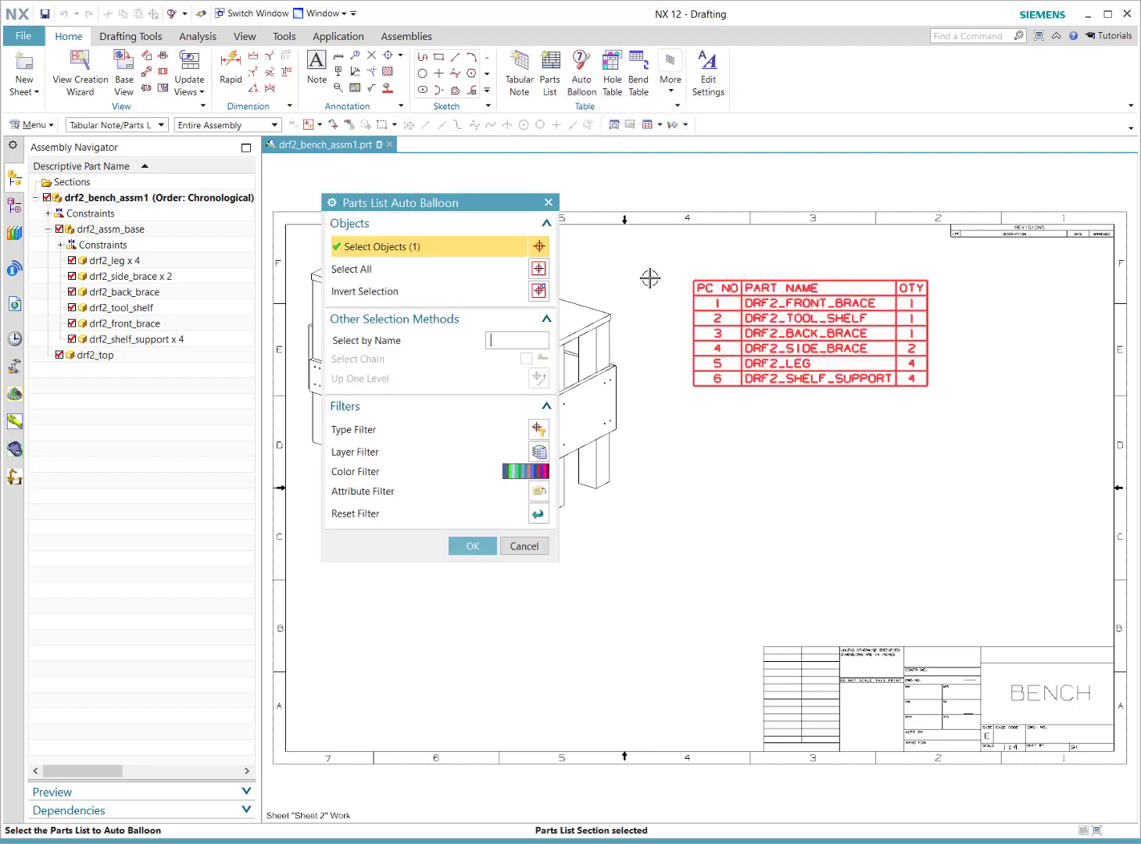
{"action": "middle_click", "coordinate": [650, 277]}
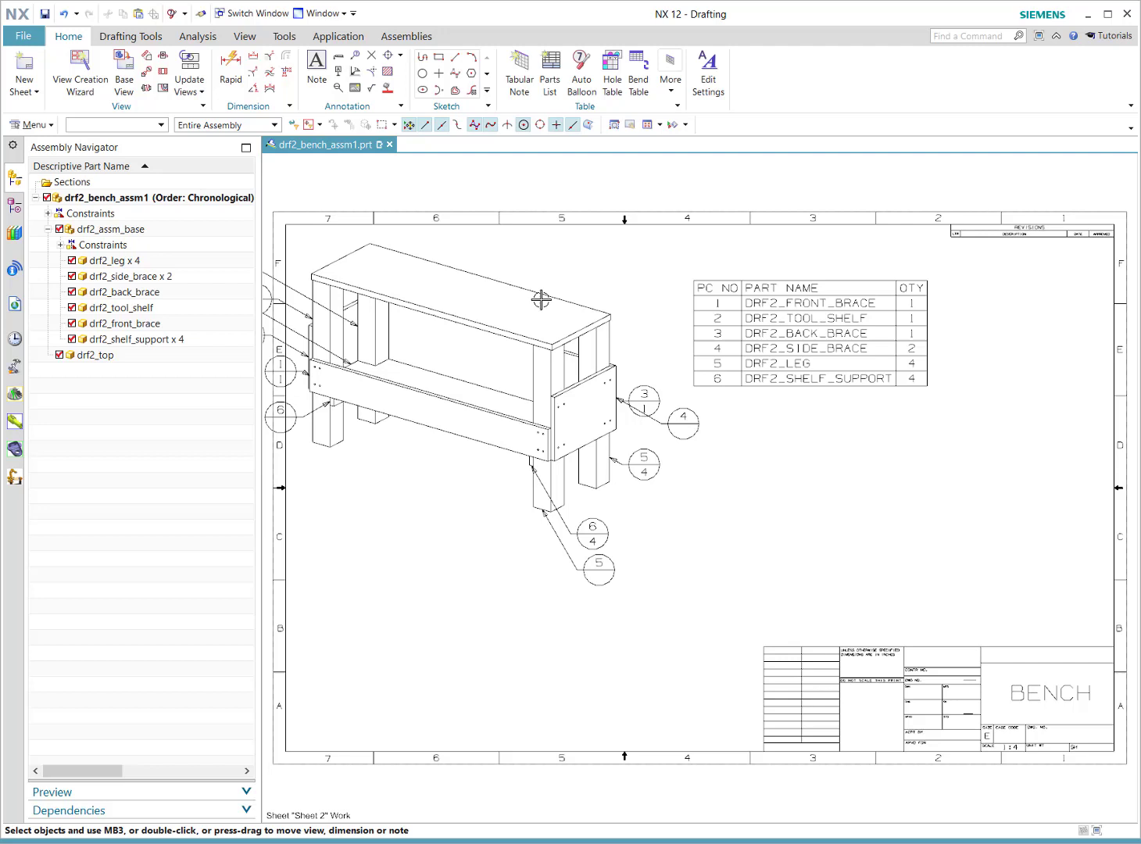
{"action": "left_click", "coordinate": [473, 438]}
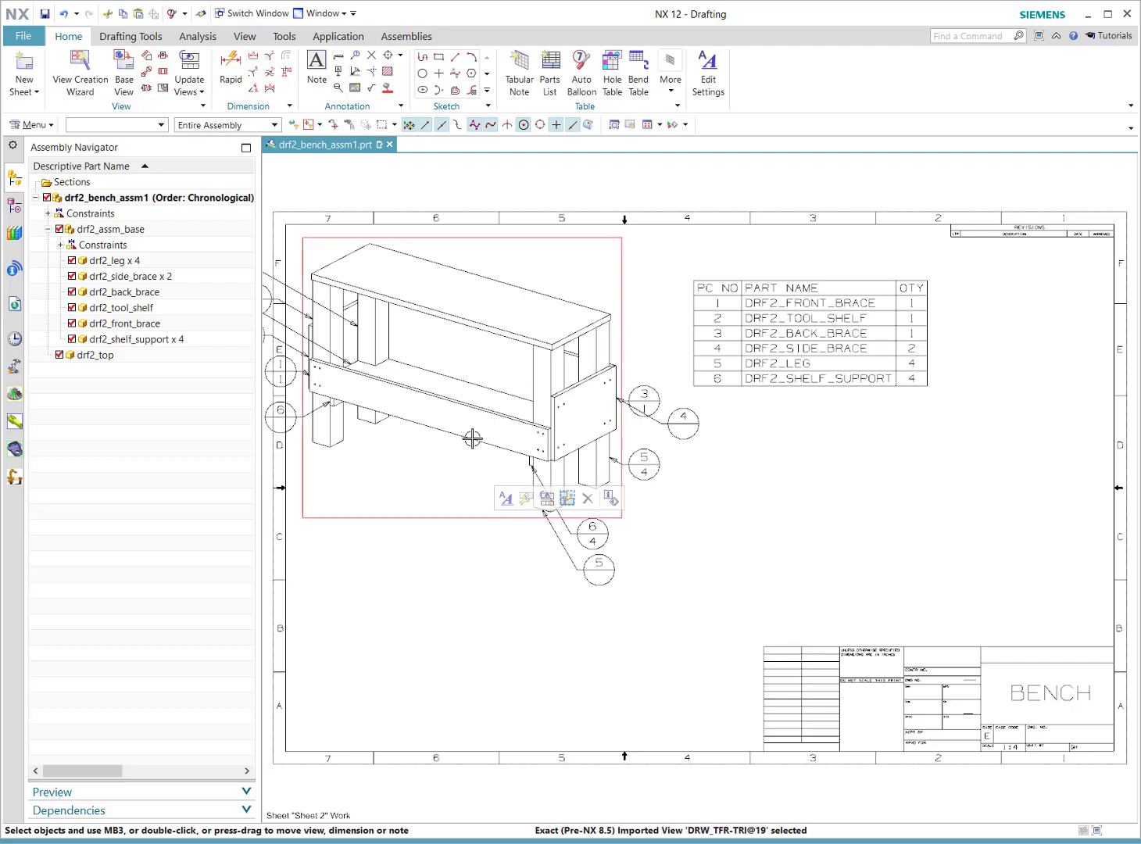
{"action": "mouse_move", "coordinate": [494, 520]}
{"action": "left_mouse_down"}
{"action": "mouse_move", "coordinate": [624, 611]}
{"action": "mouse_move", "coordinate": [592, 645]}
{"action": "left_mouse_up"}
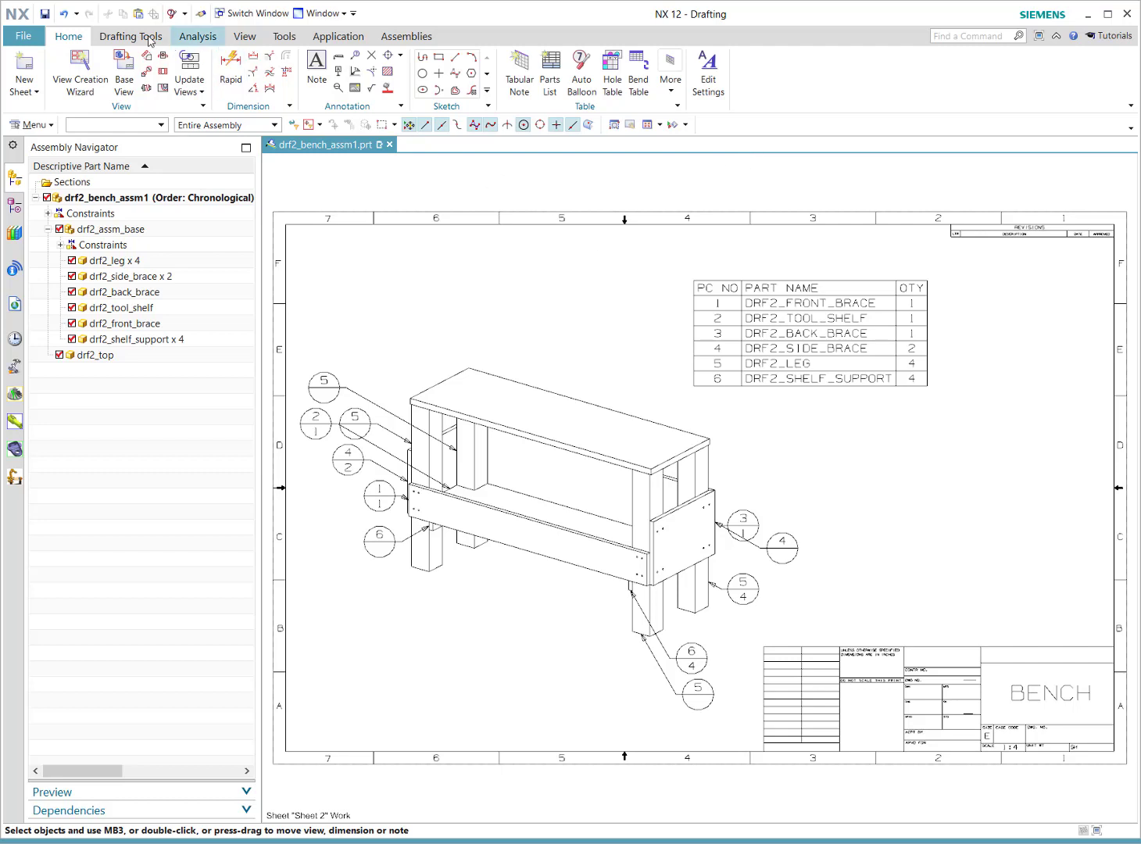
- Undo the view move and the balloons, then open and close the parts list settings unchanged
{"action": "left_click", "coordinate": [63, 15]}
{"action": "left_click", "coordinate": [64, 14]}
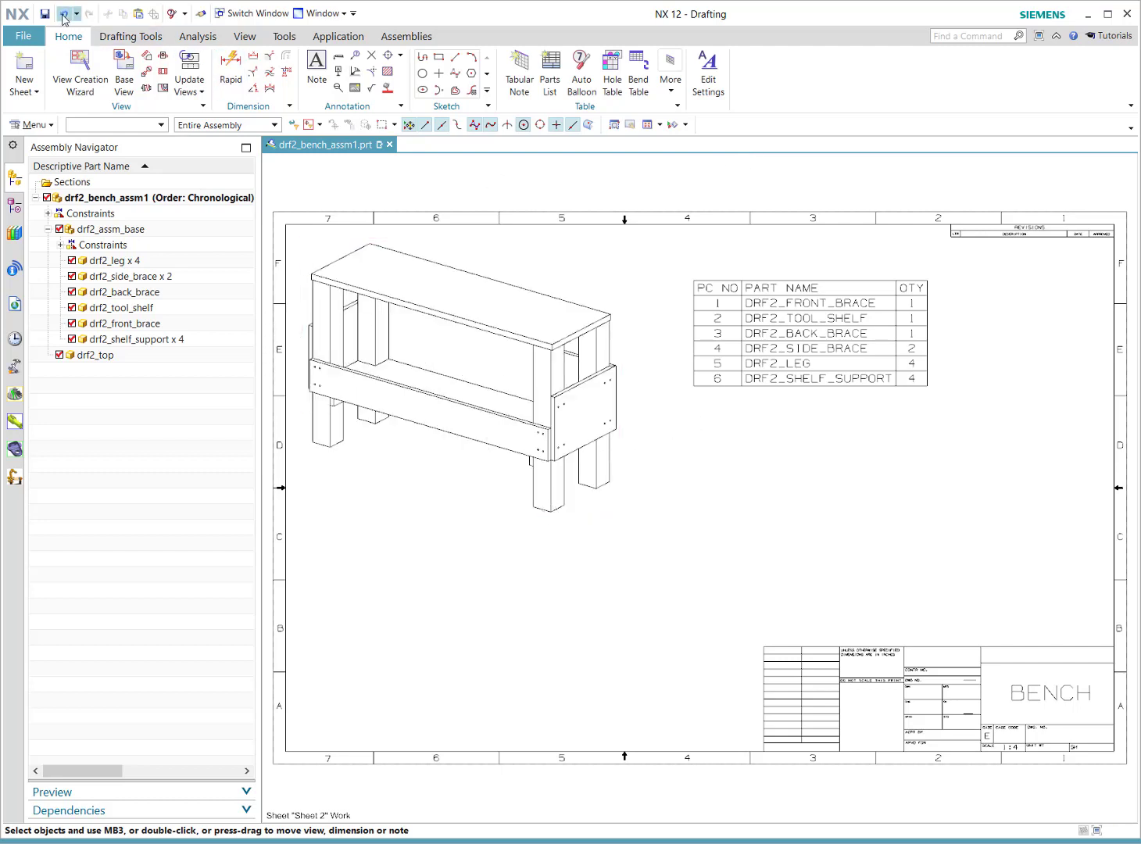
{"action": "left_click", "coordinate": [700, 283]}
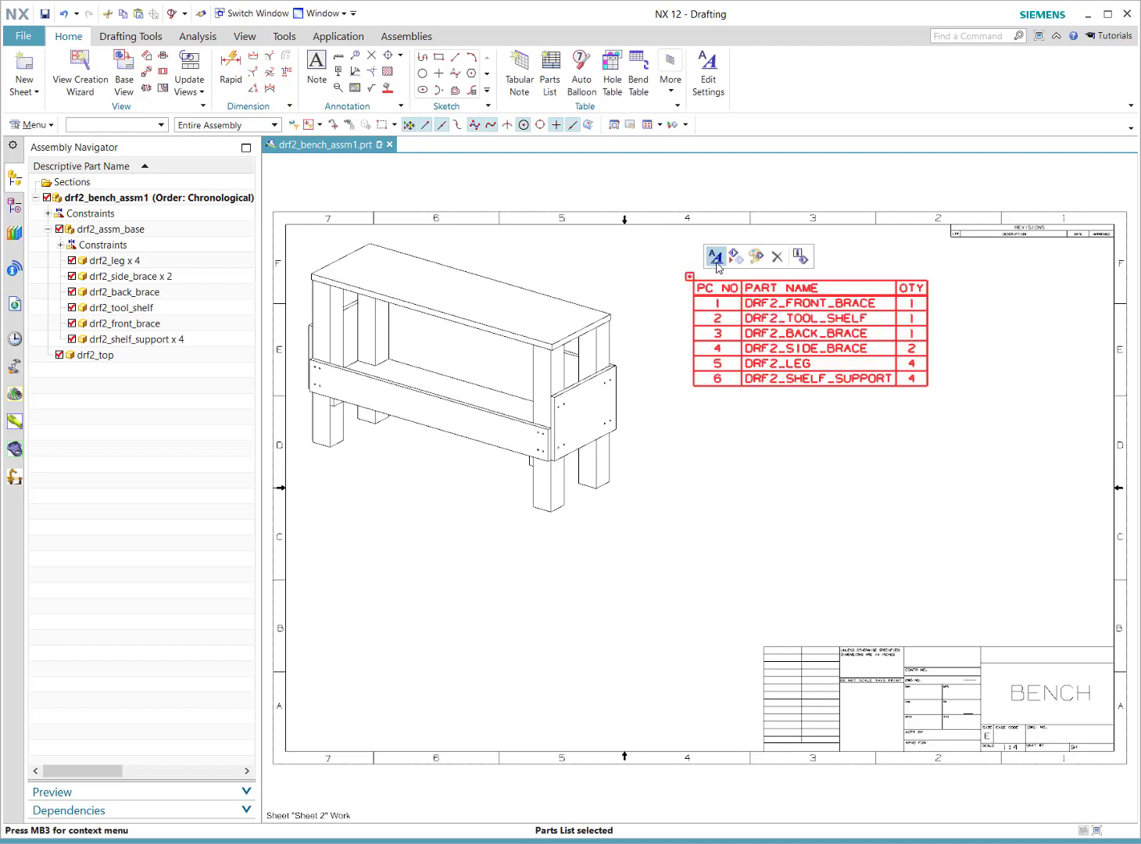
{"action": "left_click", "coordinate": [716, 258]}
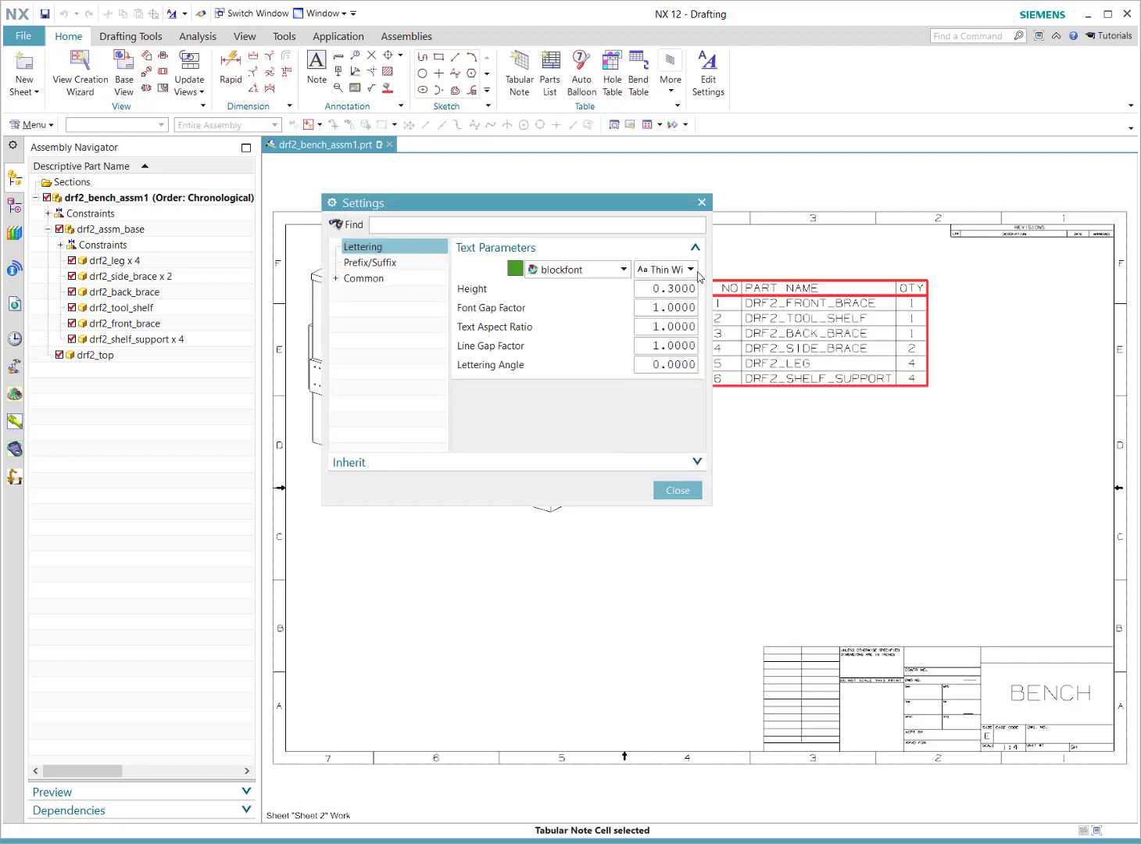
{"action": "left_click", "coordinate": [671, 492]}
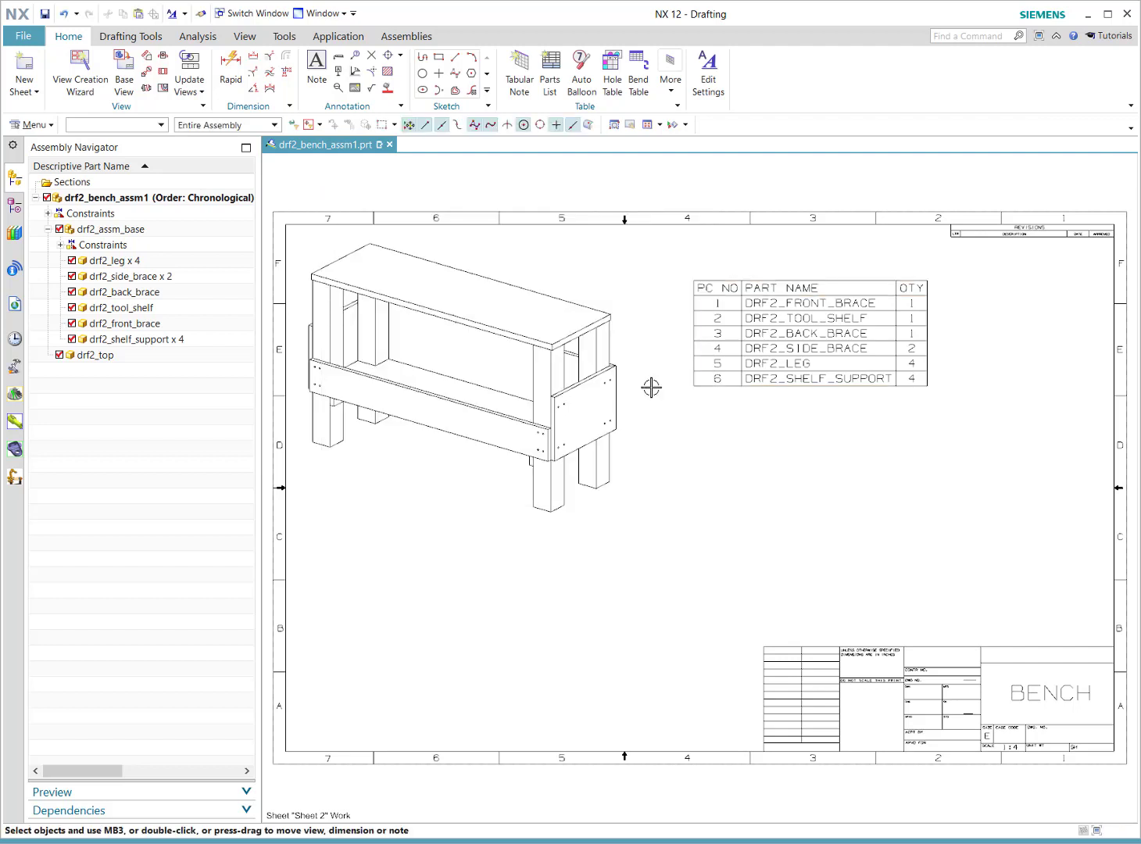
- Set the parts list's Callouts Reference Symbol Text to None through Edit Settings
{"action": "left_click", "coordinate": [716, 79]}
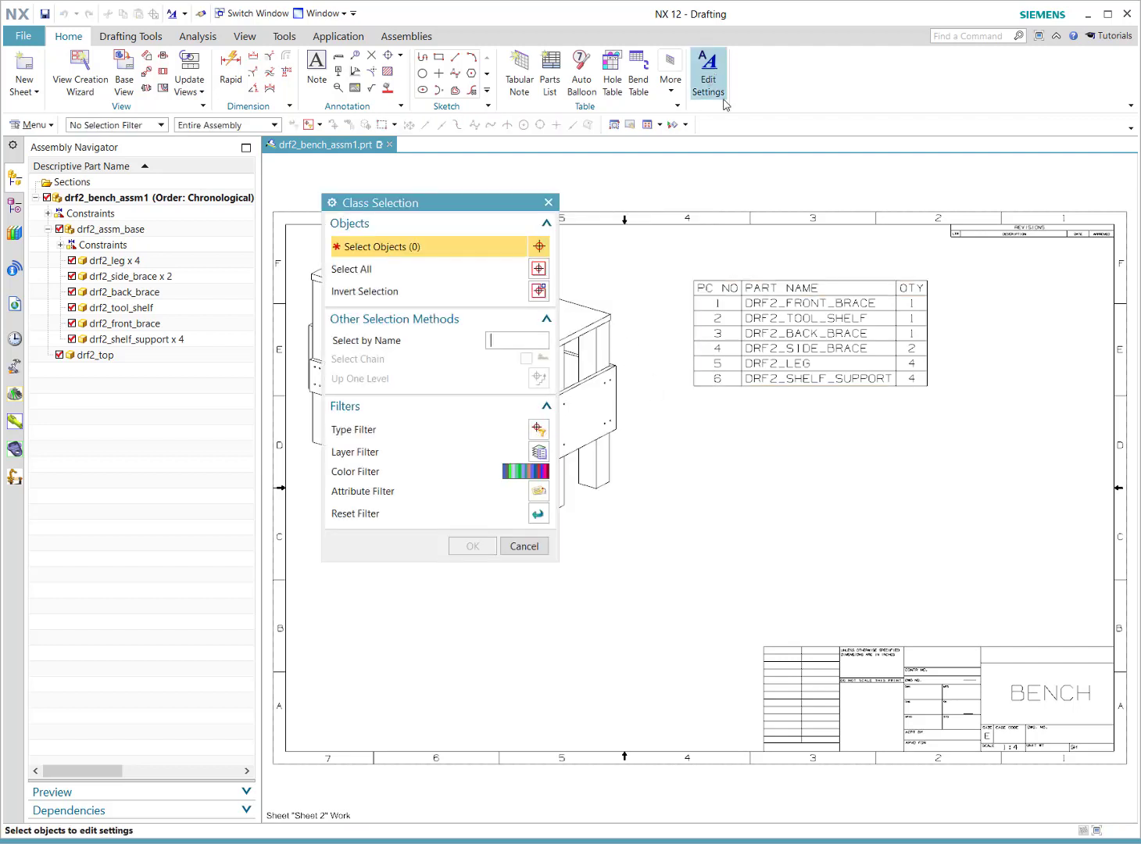
{"action": "left_click", "coordinate": [796, 335]}
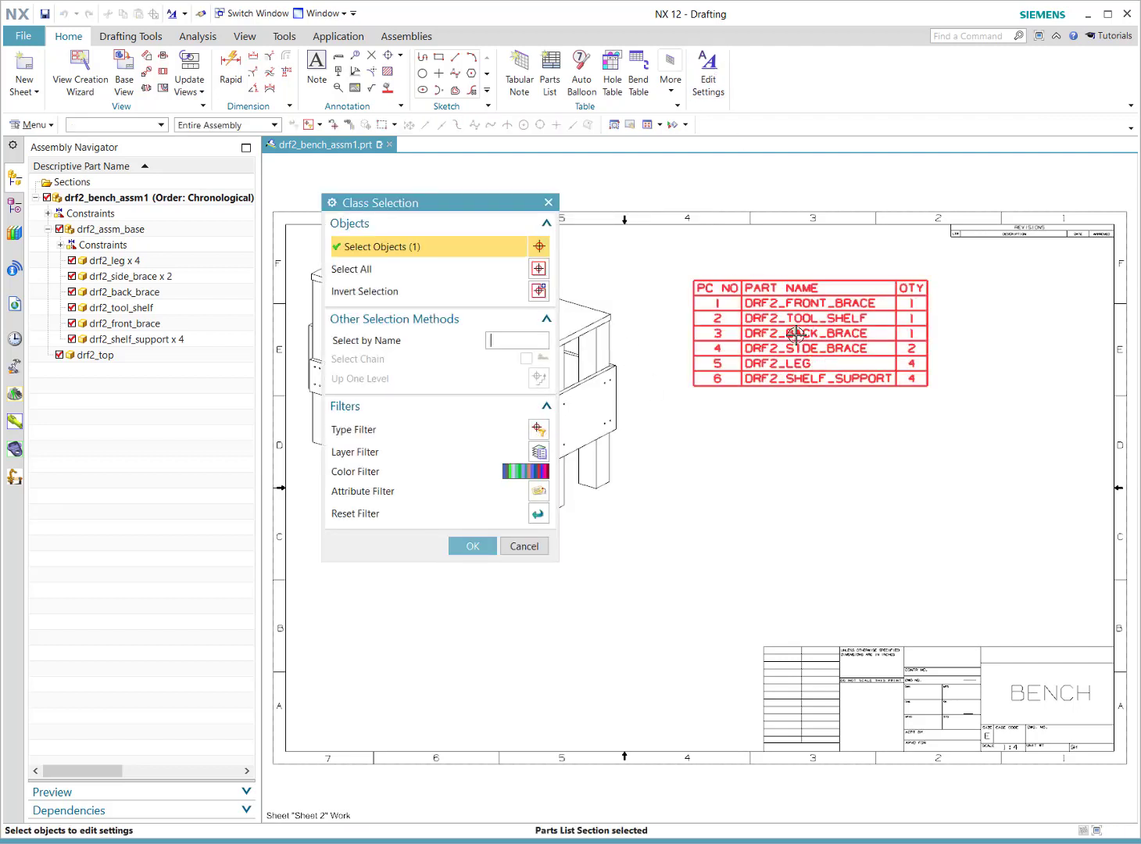
{"action": "middle_click", "coordinate": [646, 284]}
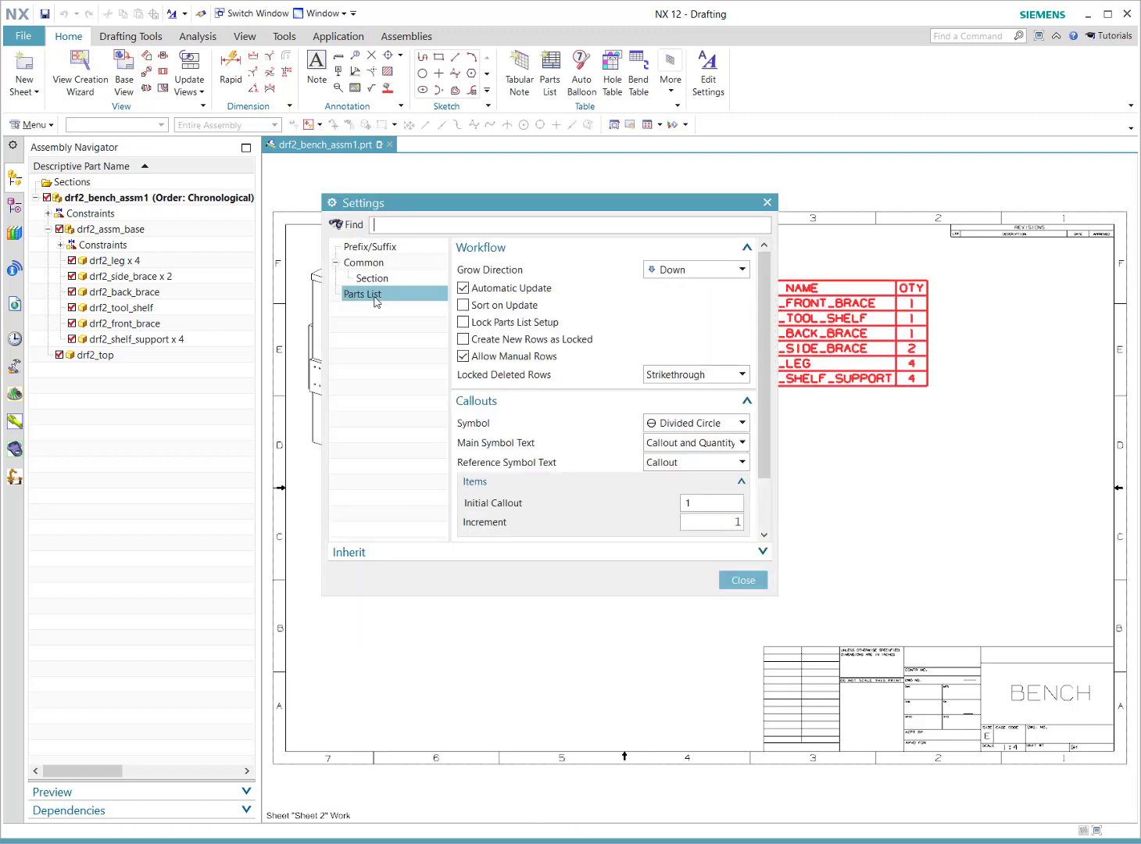
{"action": "left_click", "coordinate": [685, 464]}
{"action": "left_click", "coordinate": [680, 480]}
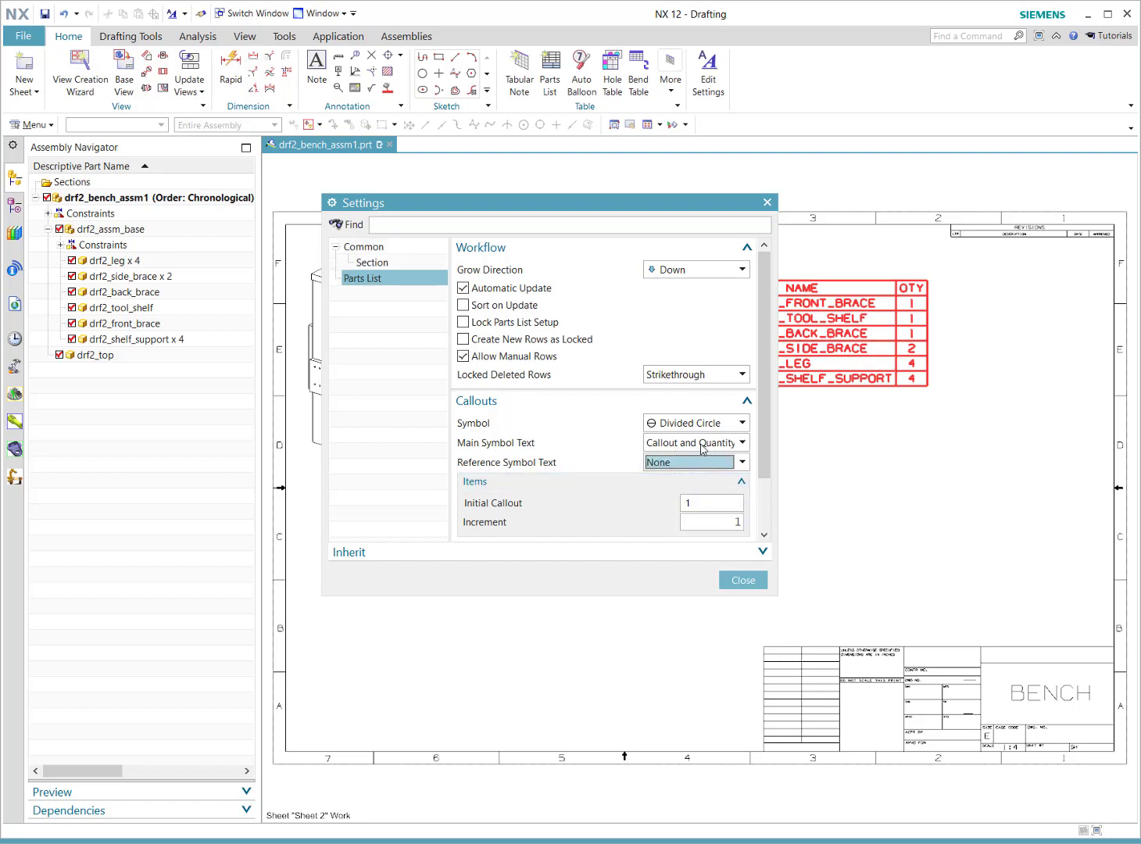
{"action": "left_click", "coordinate": [742, 580]}
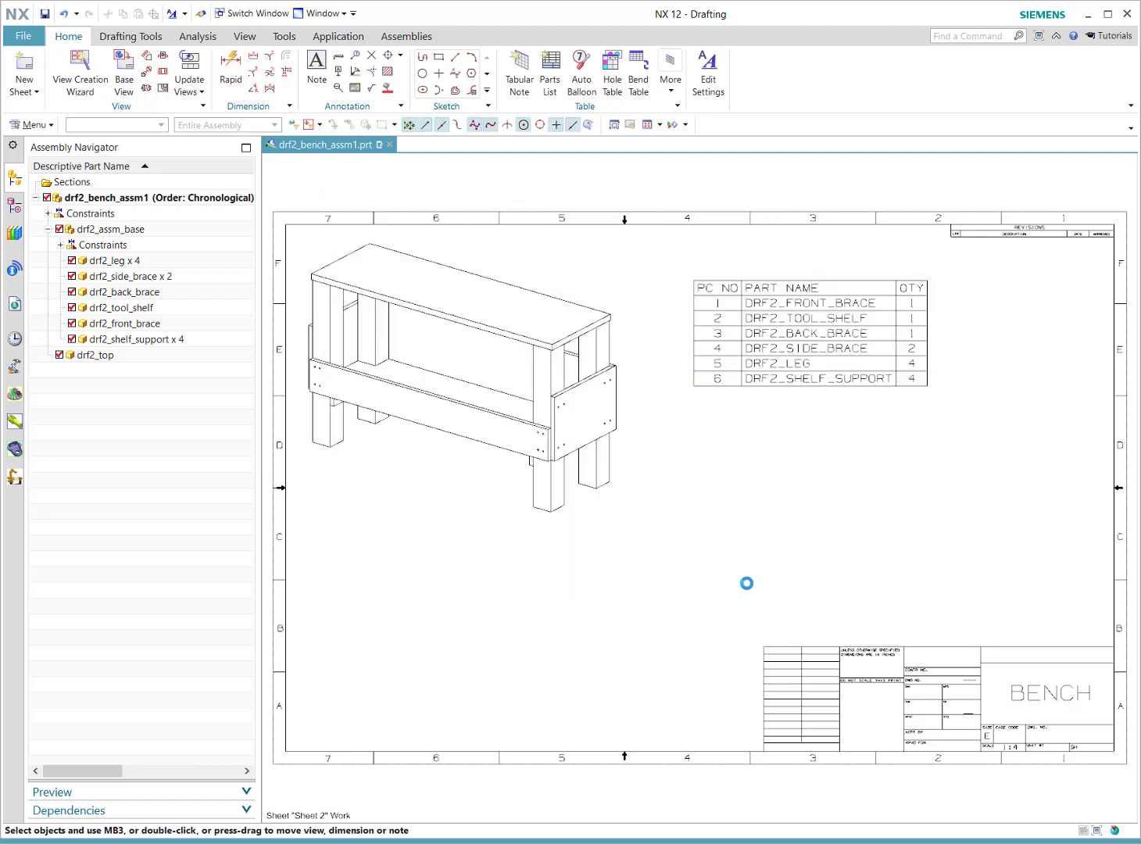
- Auto-balloon the parts list again and move the bench view lower right
{"action": "left_click", "coordinate": [579, 81]}
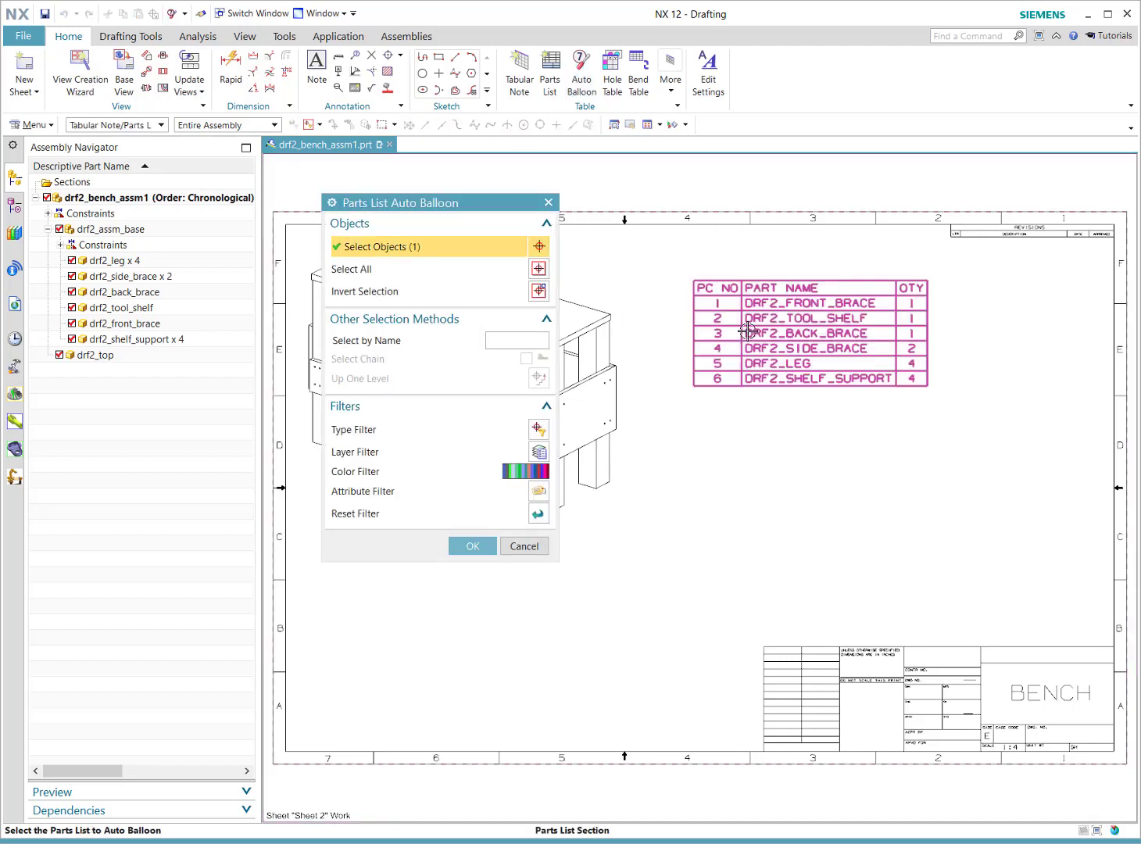
{"action": "middle_click", "coordinate": [748, 332]}
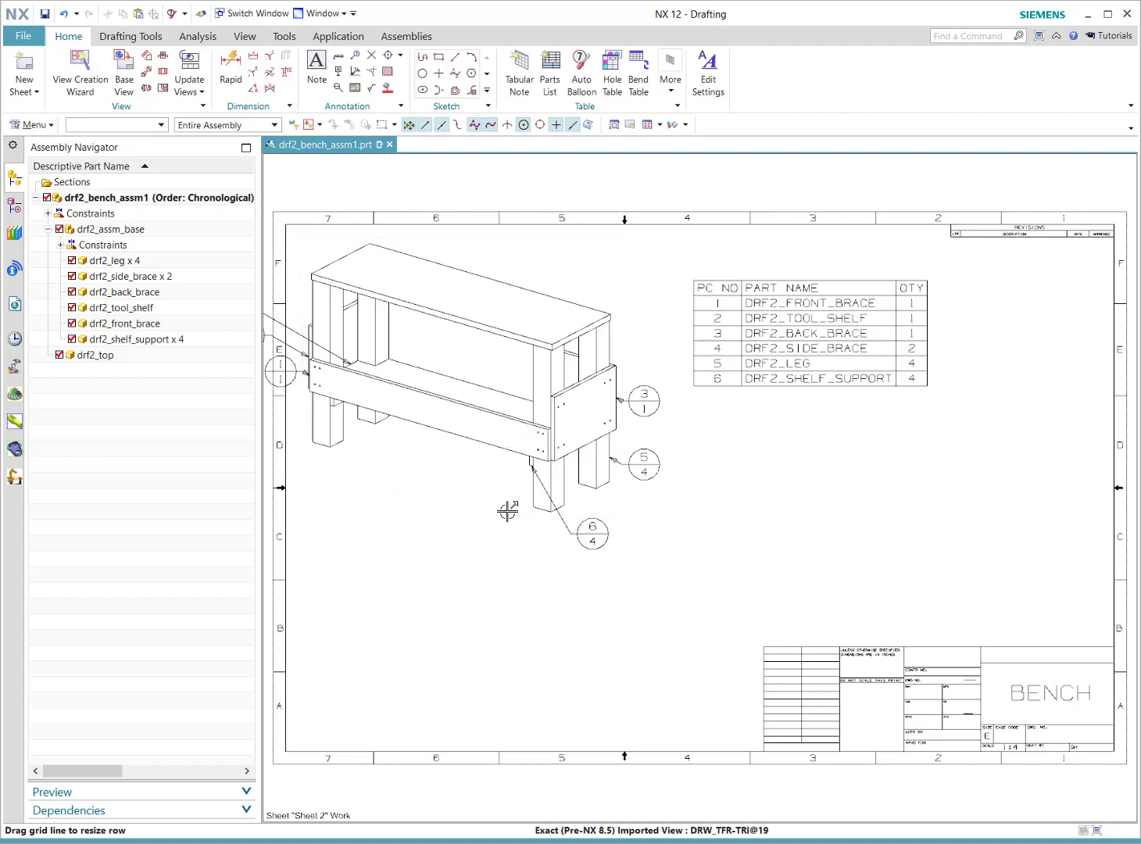
{"action": "mouse_move", "coordinate": [508, 510]}
{"action": "left_mouse_down"}
{"action": "mouse_move", "coordinate": [569, 553]}
{"action": "mouse_move", "coordinate": [617, 650]}
{"action": "left_mouse_up"}
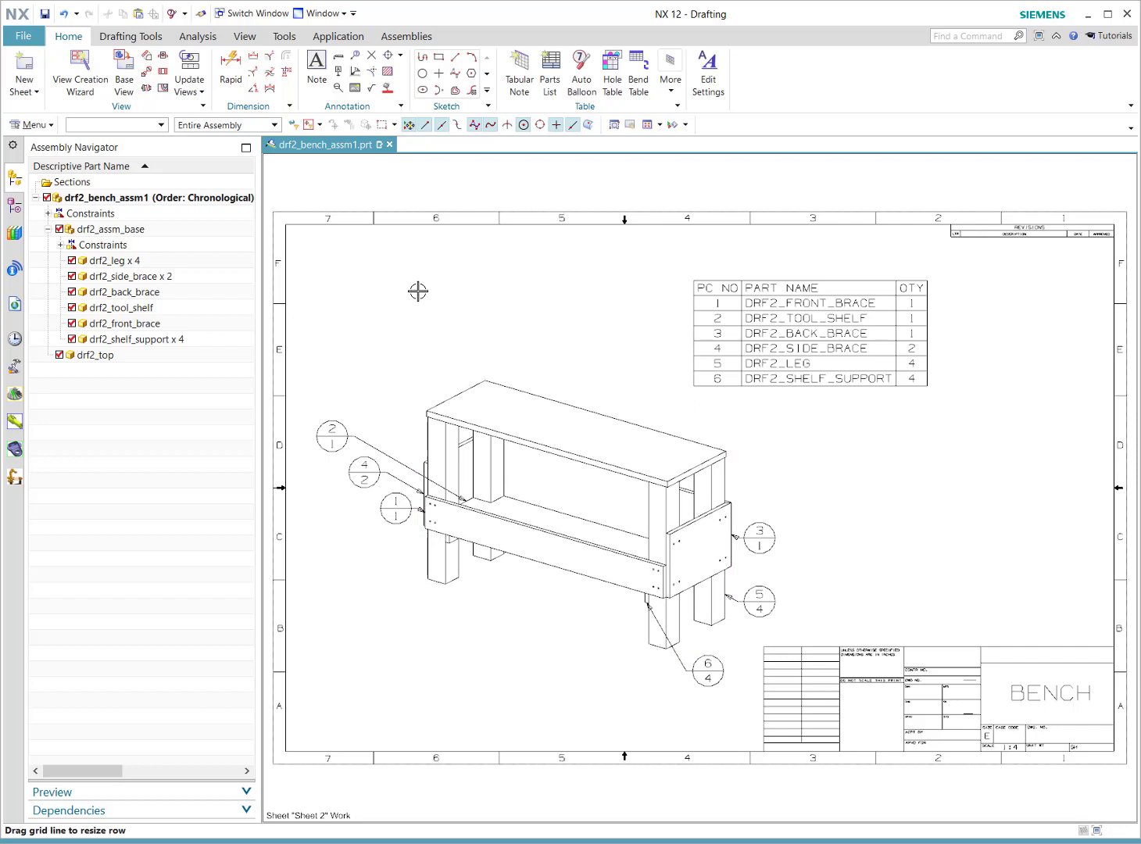
- Drag balloon 2 up and right, and balloon 1 down below balloon 4
{"action": "left_click_drag", "start_coordinate": [342, 438], "coordinate": [385, 398]}
{"action": "left_click_drag", "start_coordinate": [397, 514], "coordinate": [377, 572]}
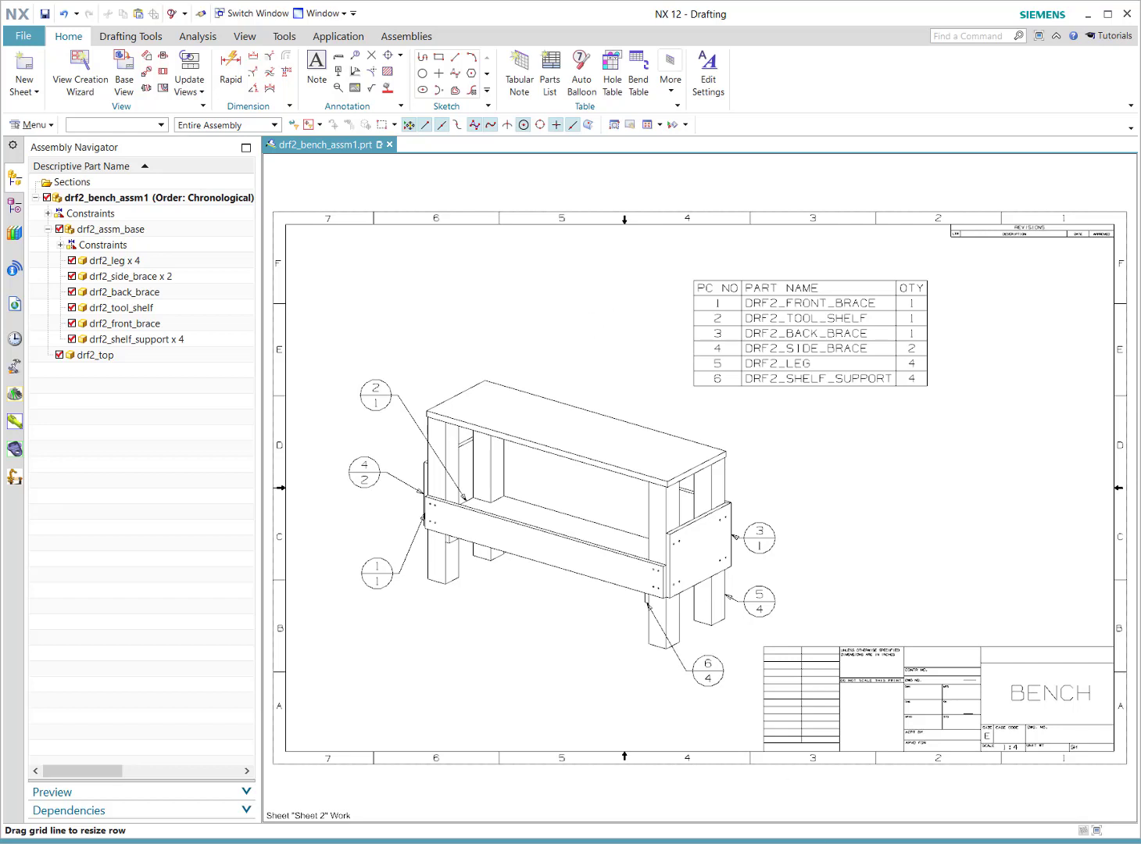
{"action": "left_click", "coordinate": [1017, 838]}
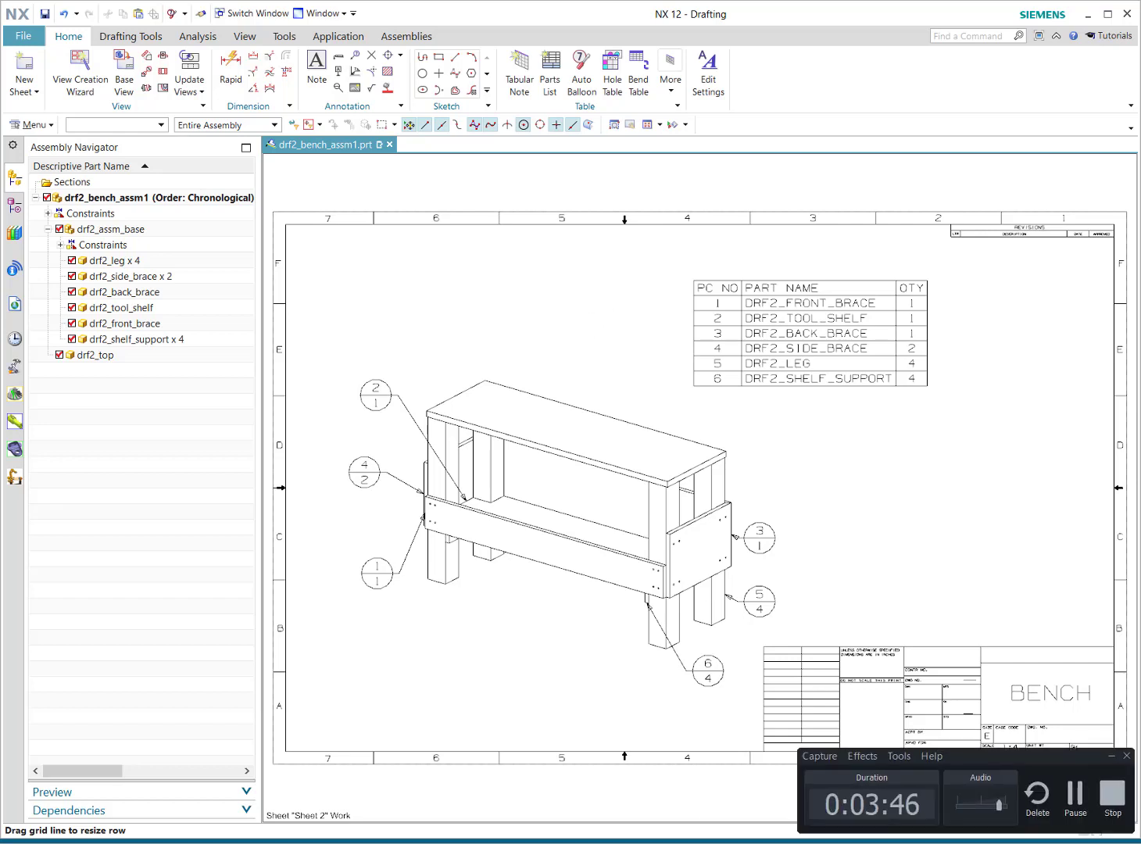
- Search NX Help for UGII_UPDATE_ALL_ID_SYMBOLS_WITH_PLIST, then view ugii_env_ug.dat showing it set to 0
{"action": "left_click", "coordinate": [1076, 798]}
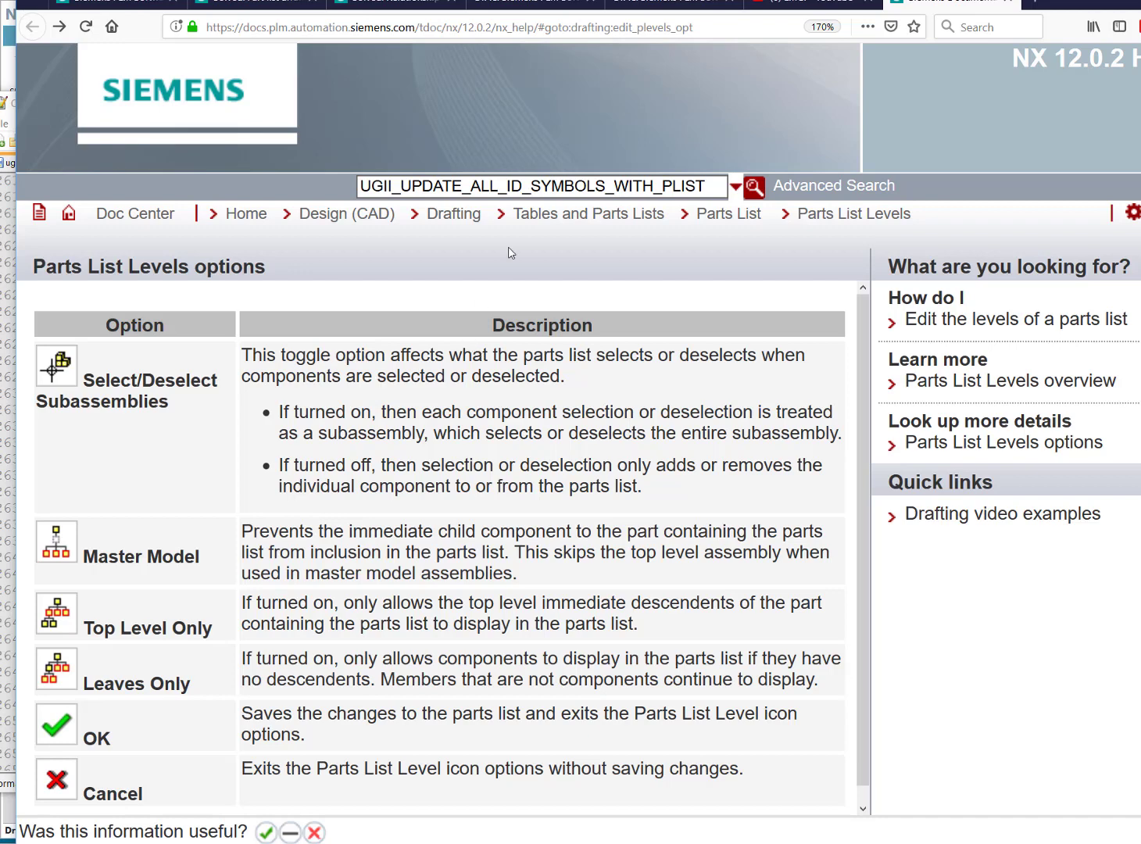
{"action": "double_click", "coordinate": [501, 188]}
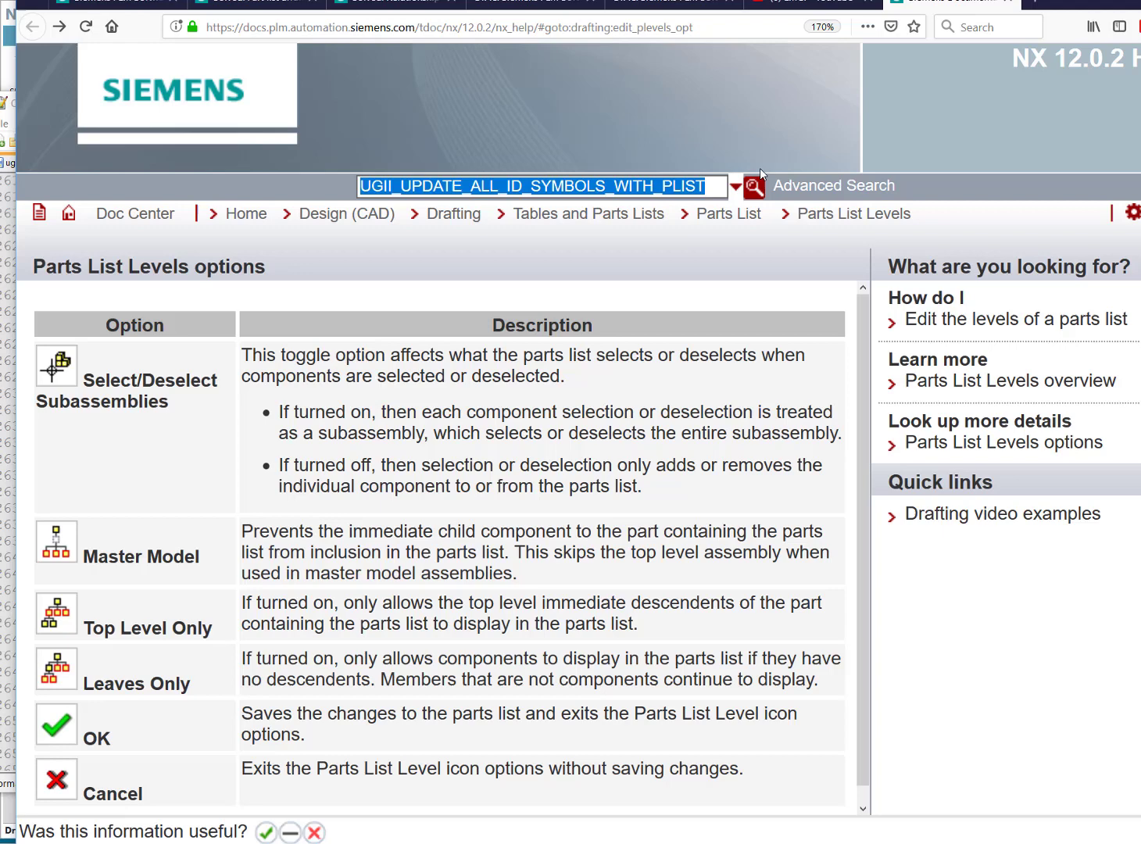
{"action": "left_click", "coordinate": [756, 187]}
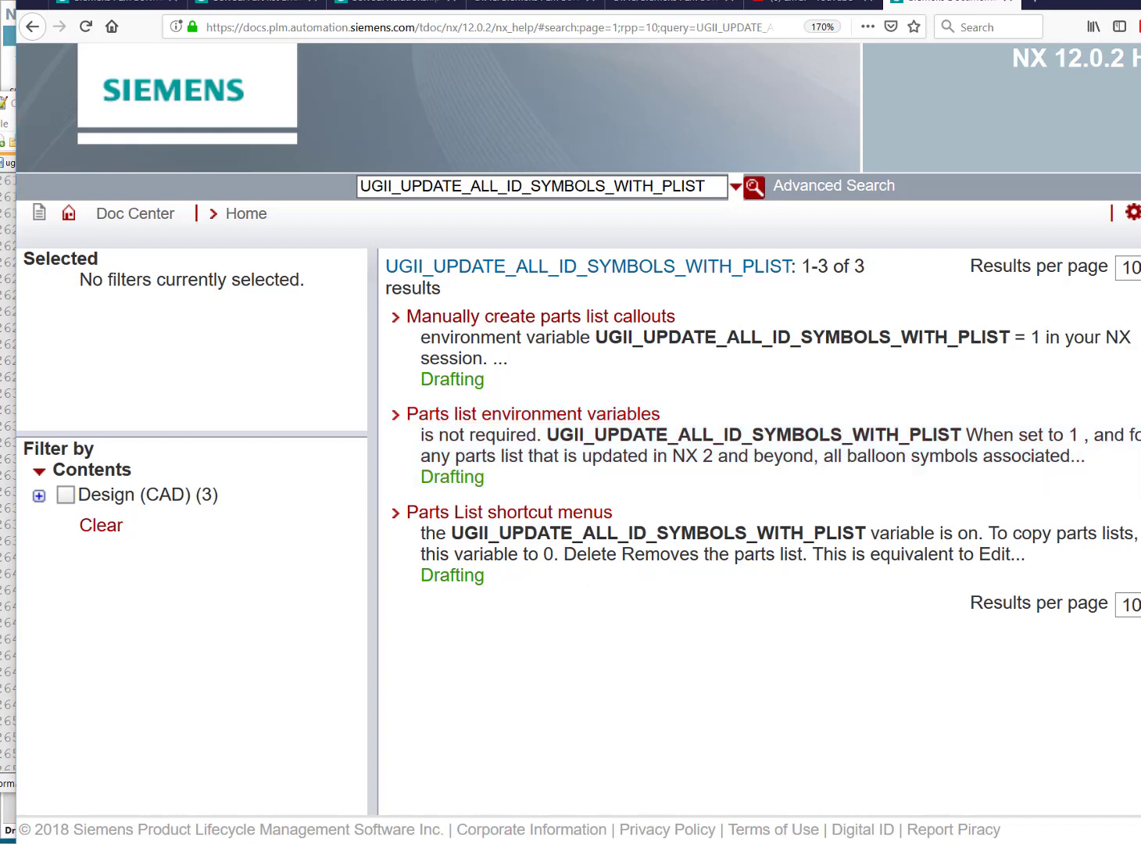
{"action": "key", "text": "alt+Tab"}
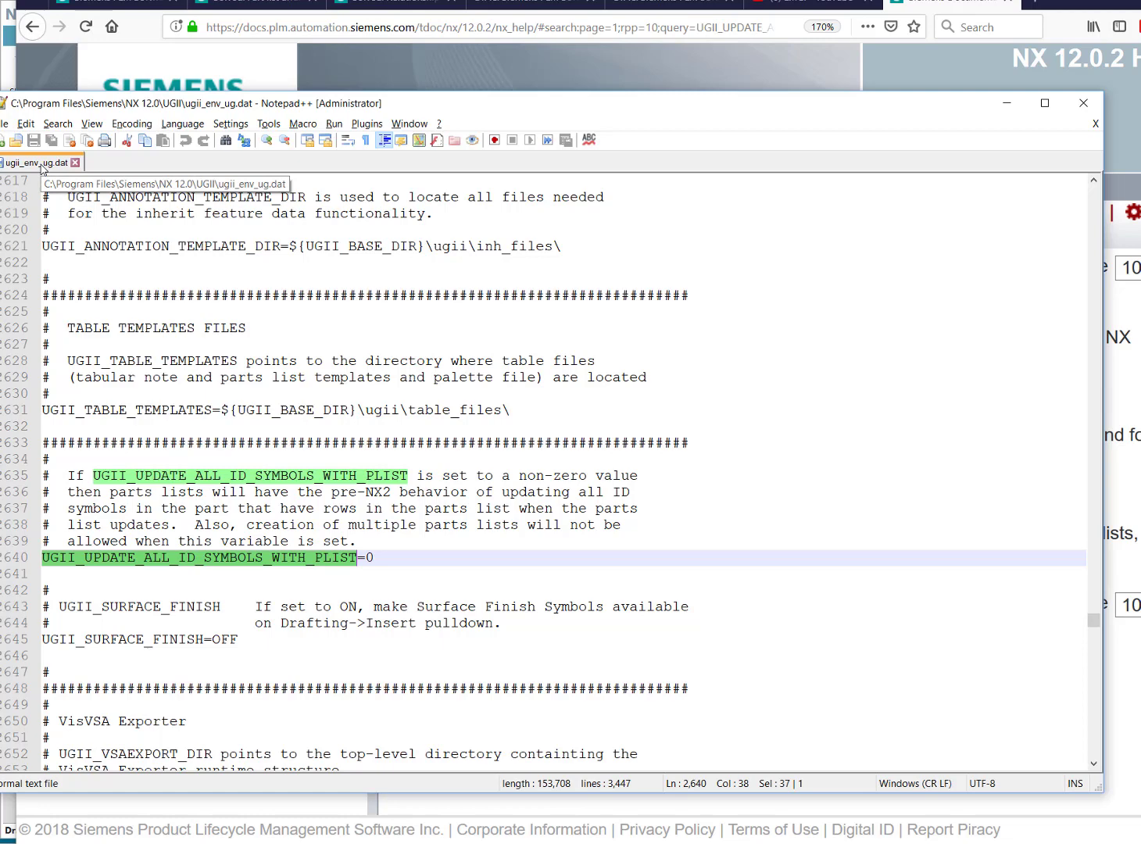
- Reposition the Notepad++ window showing line 2640, UGII_UPDATE_ALL_ID_SYMBOLS_WITH_PLIST=0, in ugii_env_ug.dat
{"action": "left_click_drag", "start_coordinate": [154, 109], "coordinate": [311, 88]}
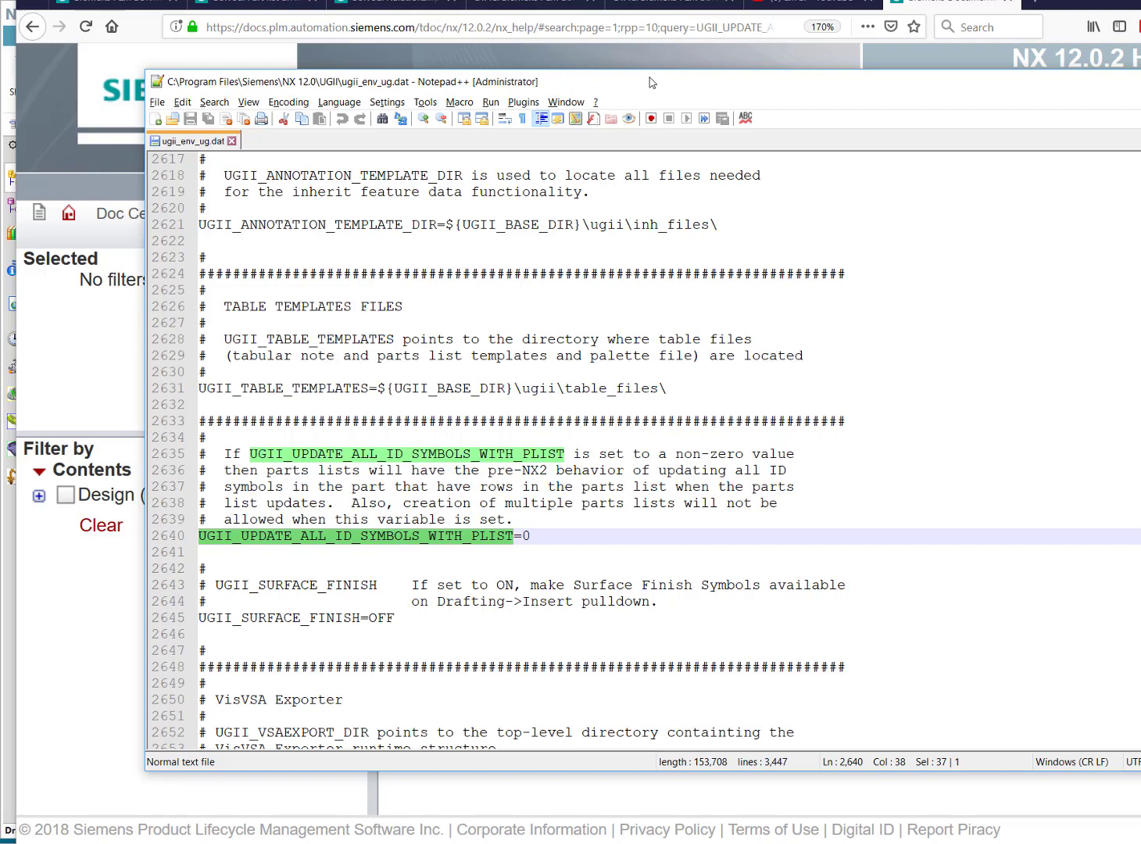
{"action": "left_click_drag", "start_coordinate": [649, 79], "coordinate": [556, 74]}
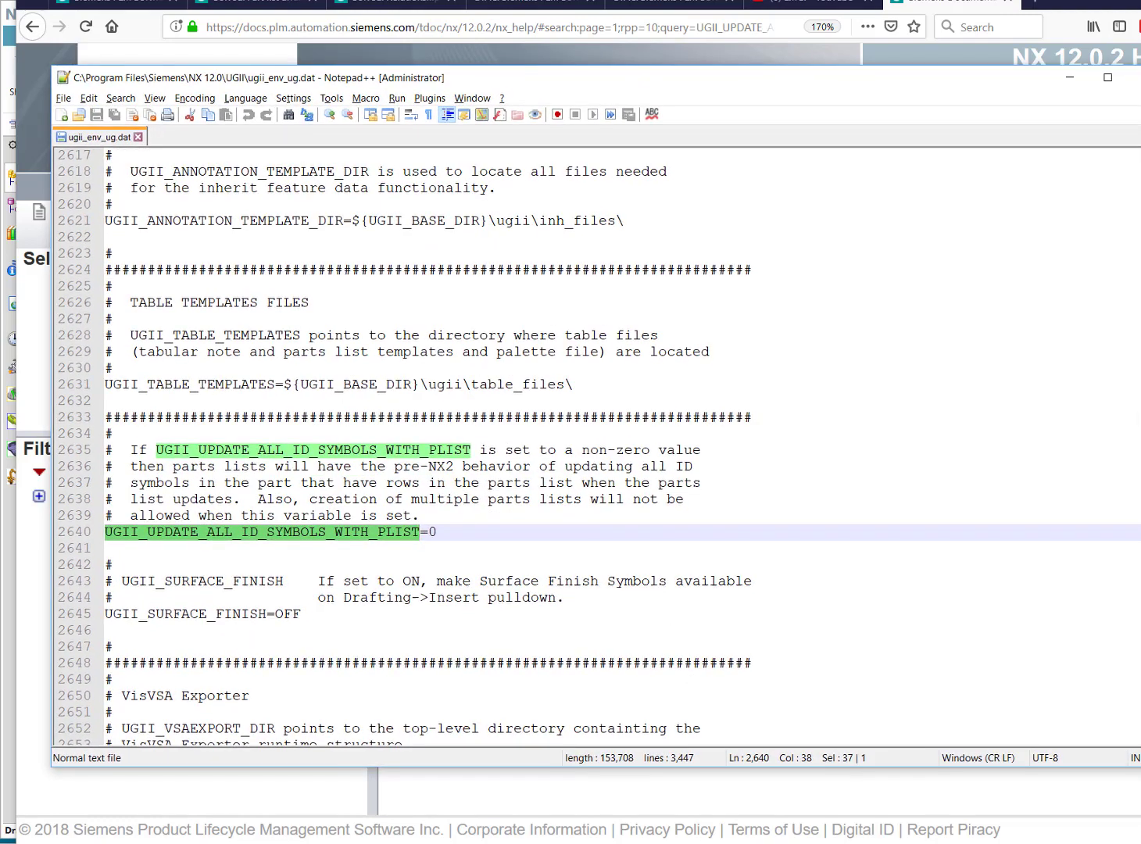